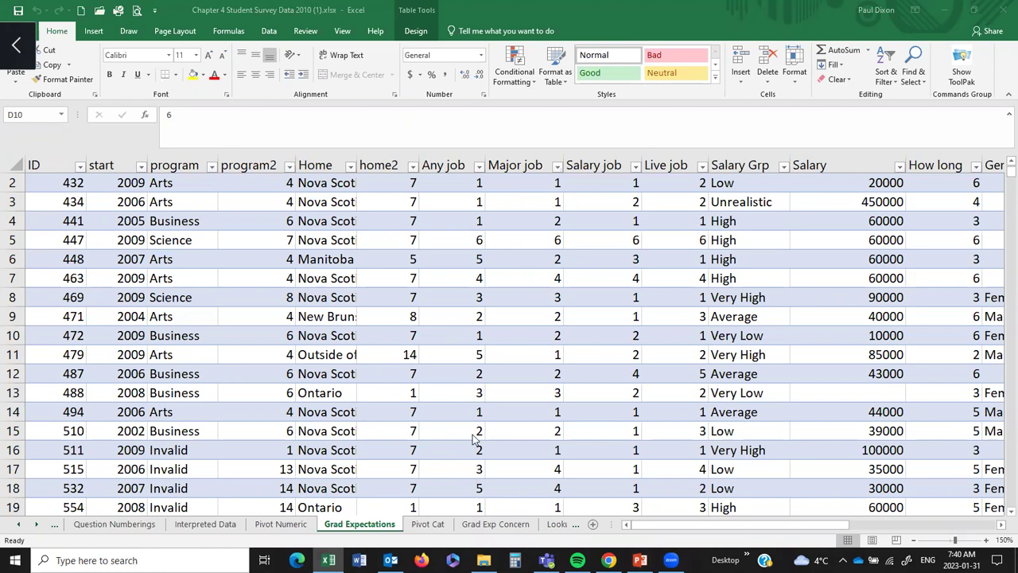
Switch to the Grad Exp Concern worksheet and select a cell inside its survey data table
left_click(680, 525)
left_click(495, 524)
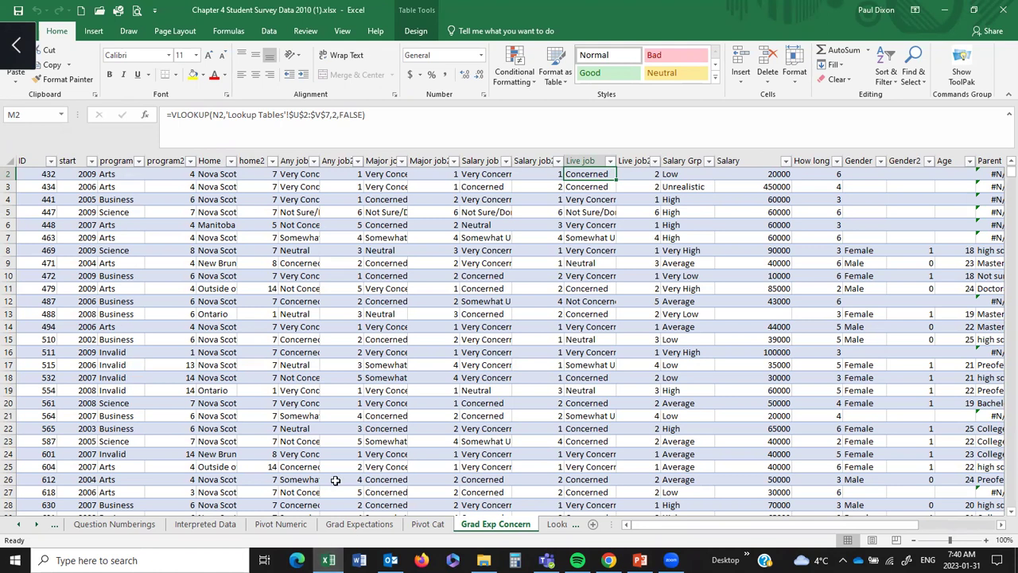
left_click(301, 265)
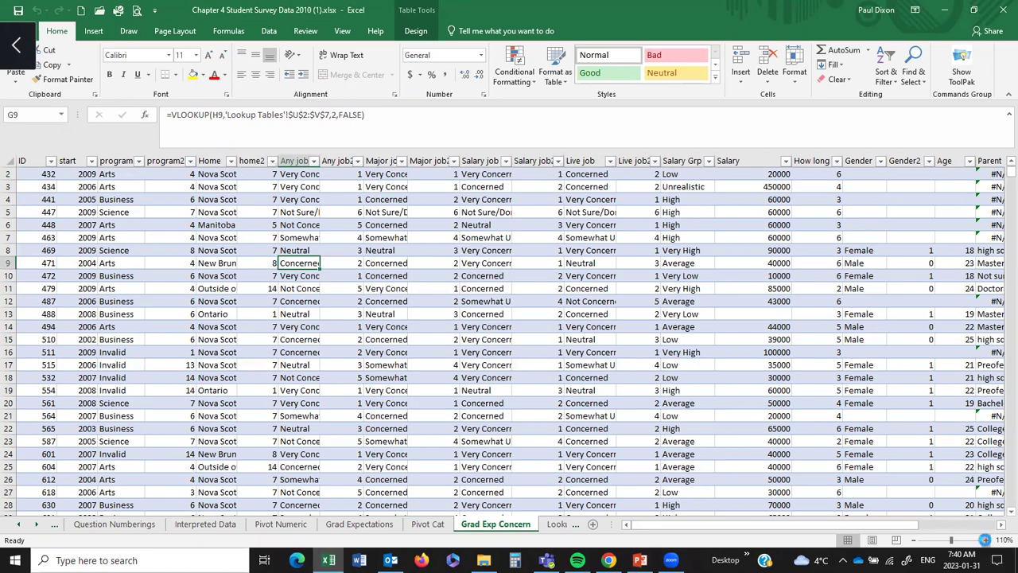
left_click(986, 540)
left_click(986, 540)
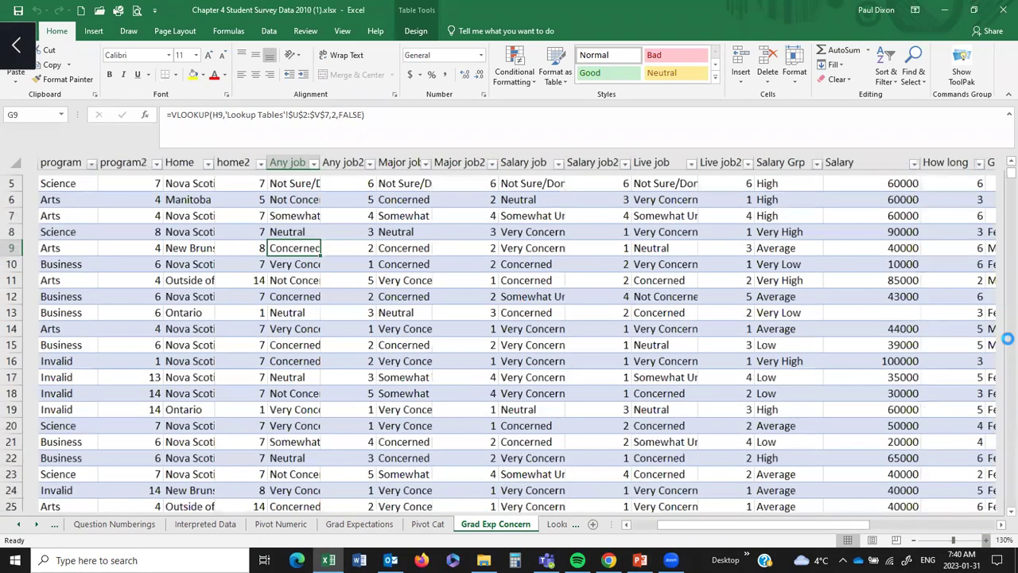
scroll(1001, 197, "up", 2)
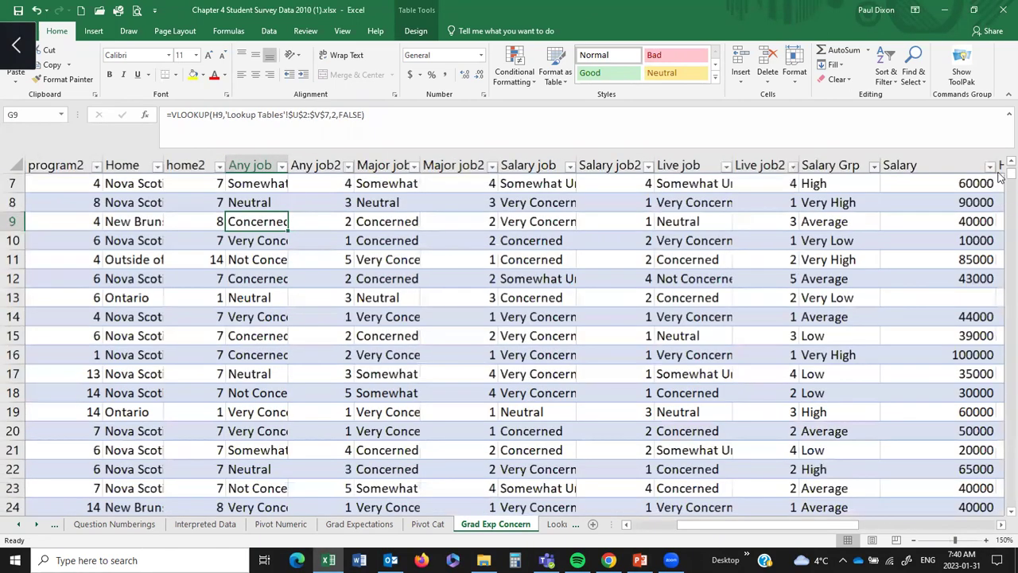
left_click_drag(999, 173, 1000, 155)
left_click_drag(761, 144, 611, 145)
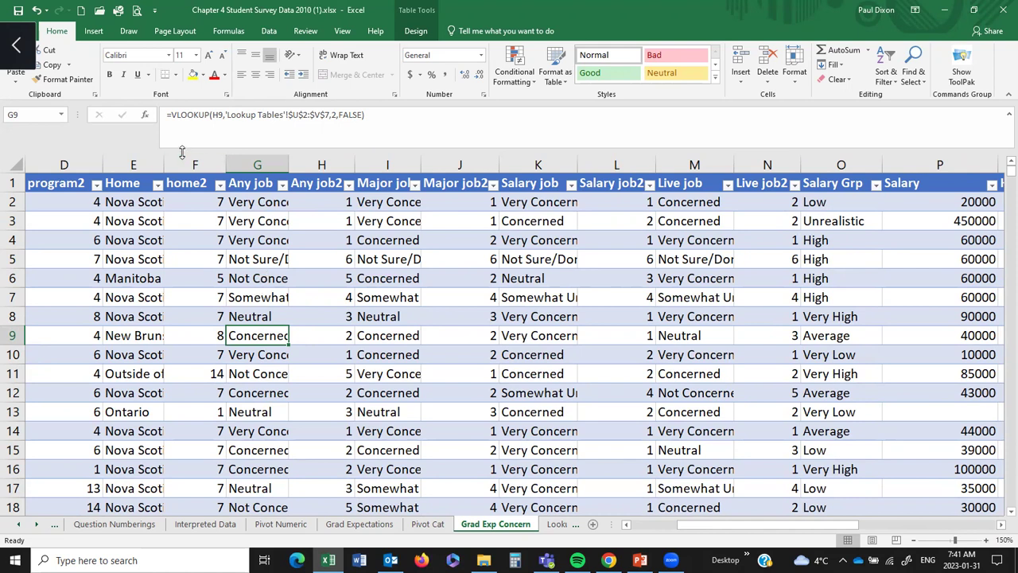
Create a PivotTable from Table13 on a new worksheet
left_click(94, 32)
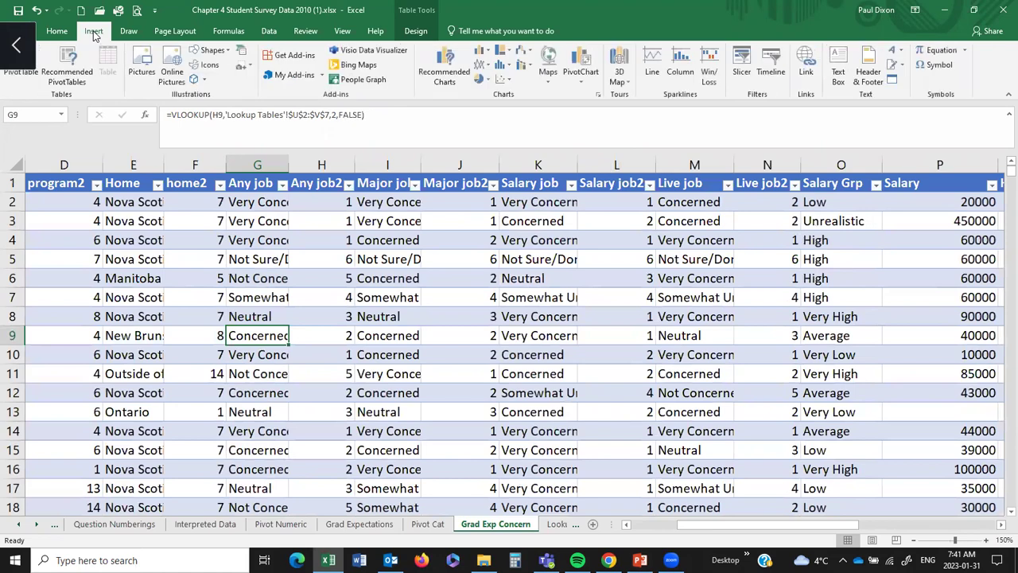
left_click(26, 75)
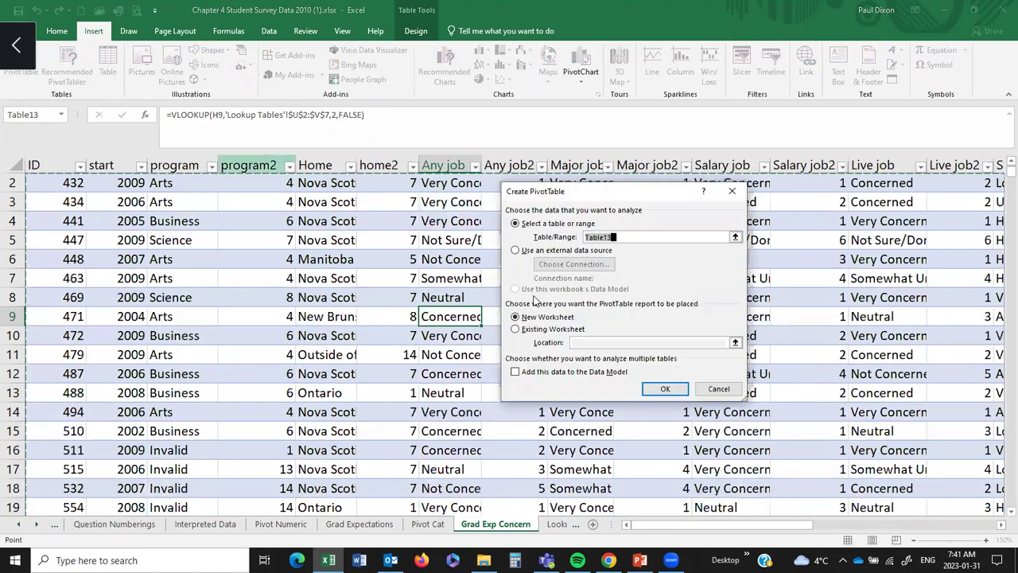
left_click(664, 389)
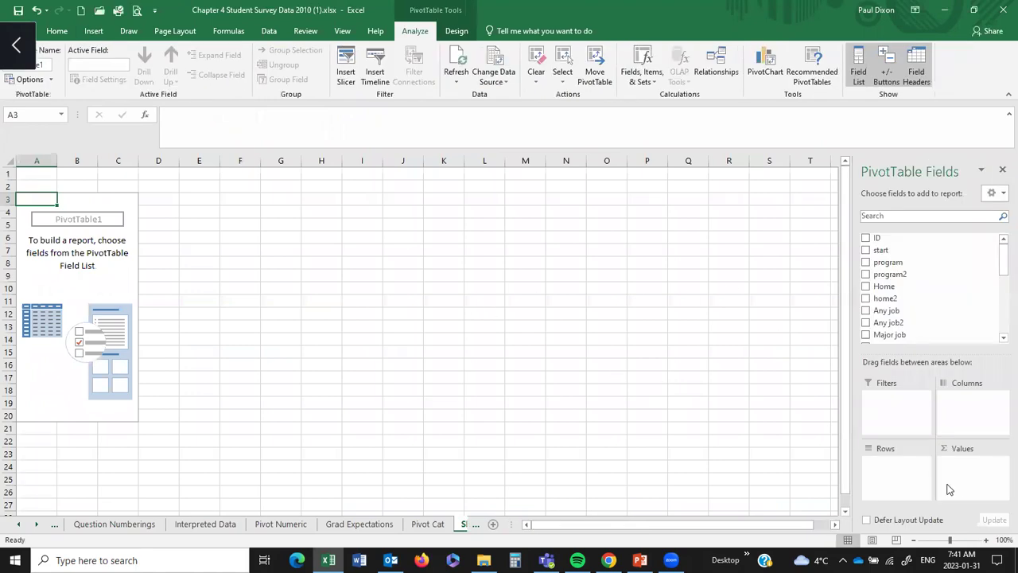
Add the Any job field to the PivotTable's rows and the ID field to its values
left_click(987, 540)
left_click(988, 540)
left_click(987, 541)
left_click(987, 541)
left_click(987, 540)
left_click(987, 541)
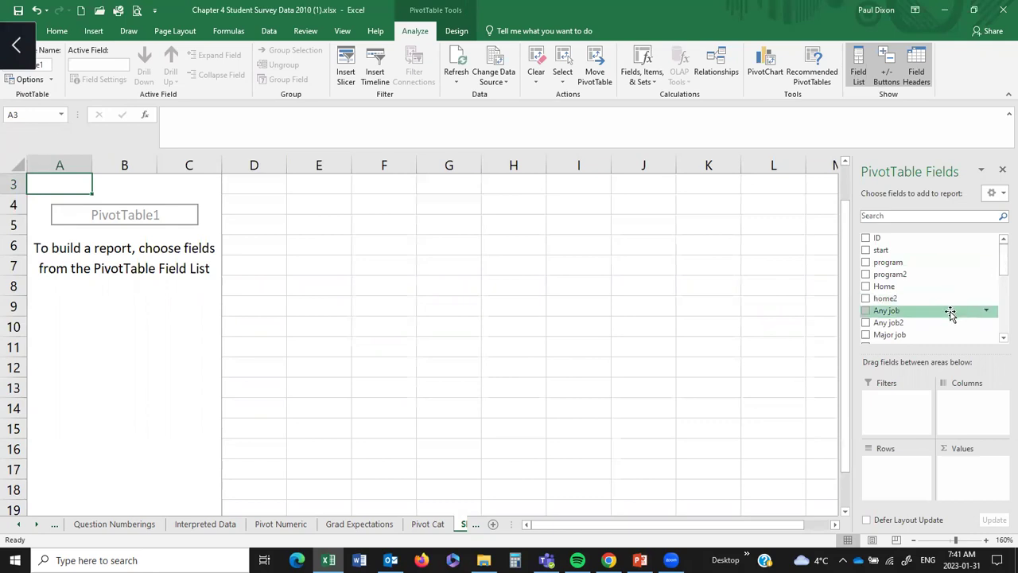
left_click_drag(950, 313, 888, 471)
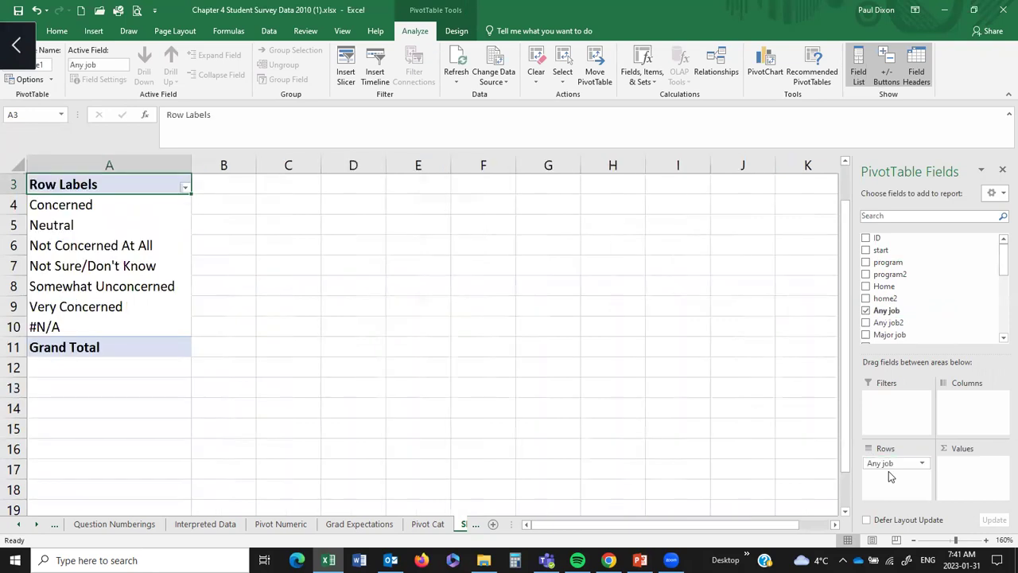
left_click_drag(898, 243, 961, 471)
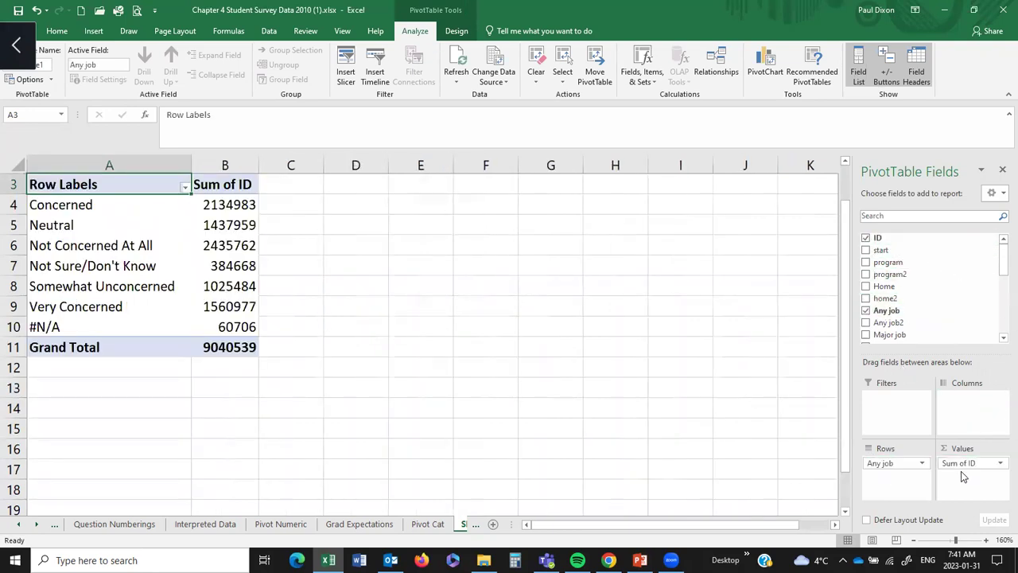
Summarize the PivotTable's ID values by Count instead of Sum
left_click(233, 248)
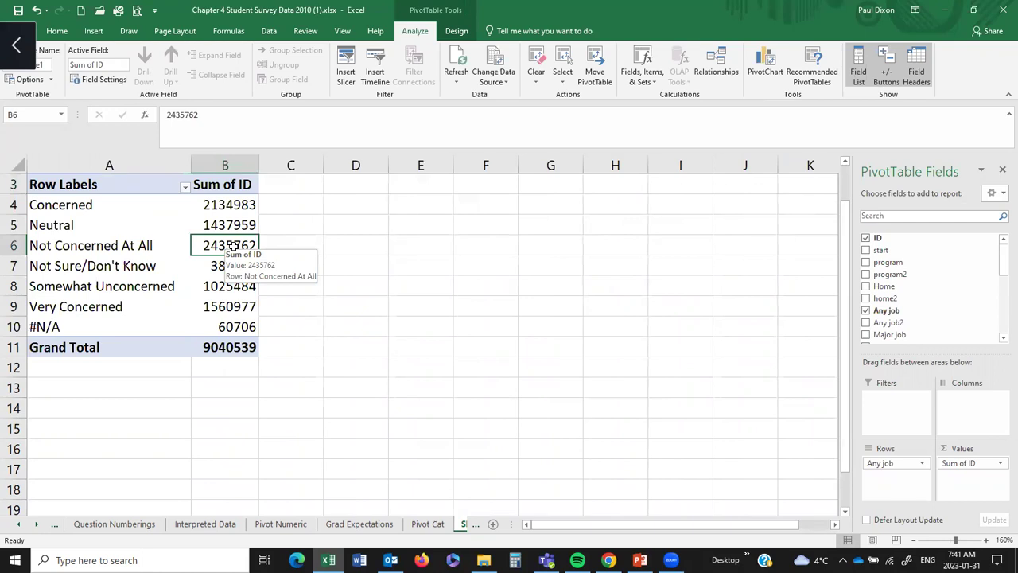
right_click(234, 248)
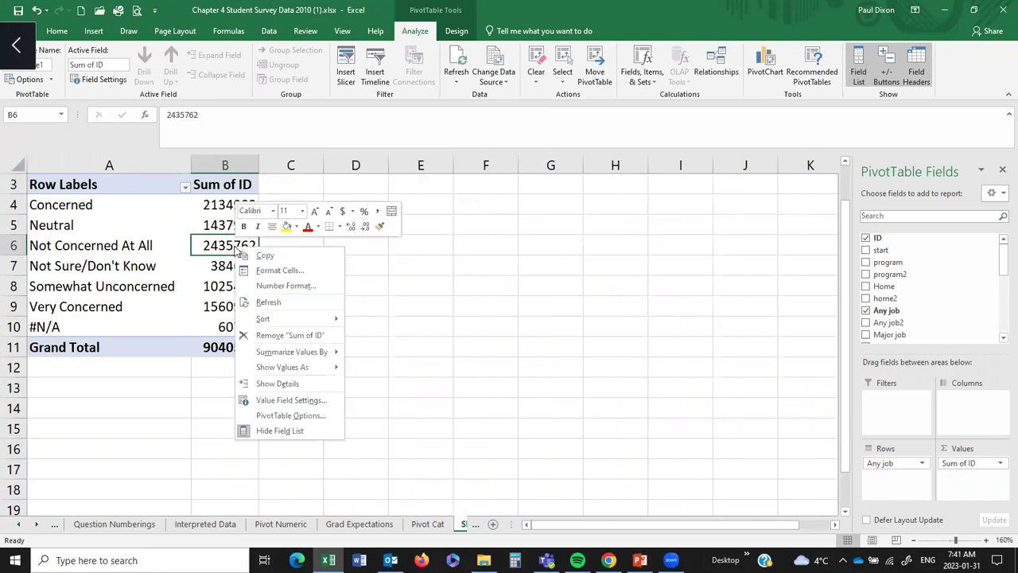
mouse_move(271, 353)
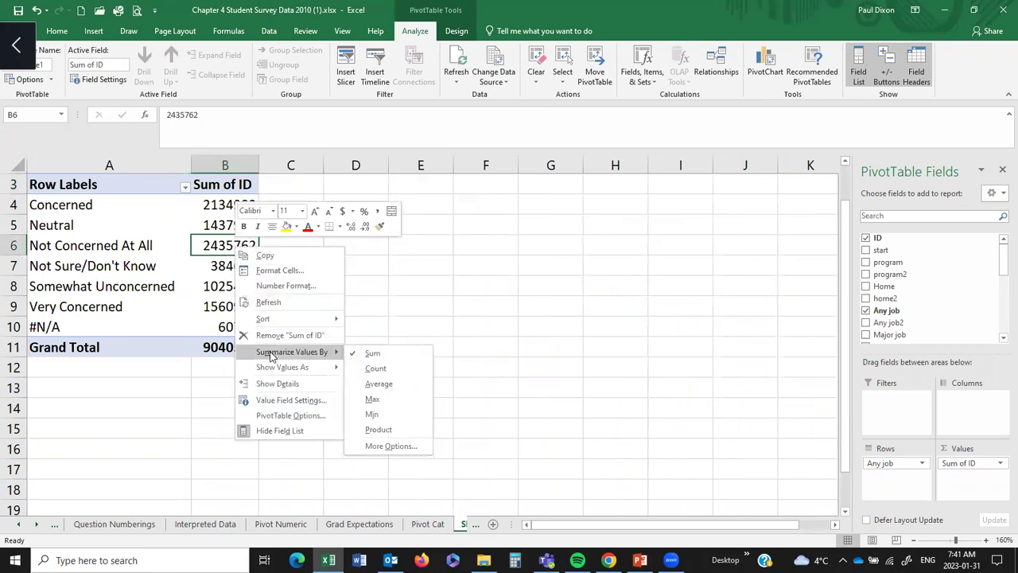
left_click(389, 369)
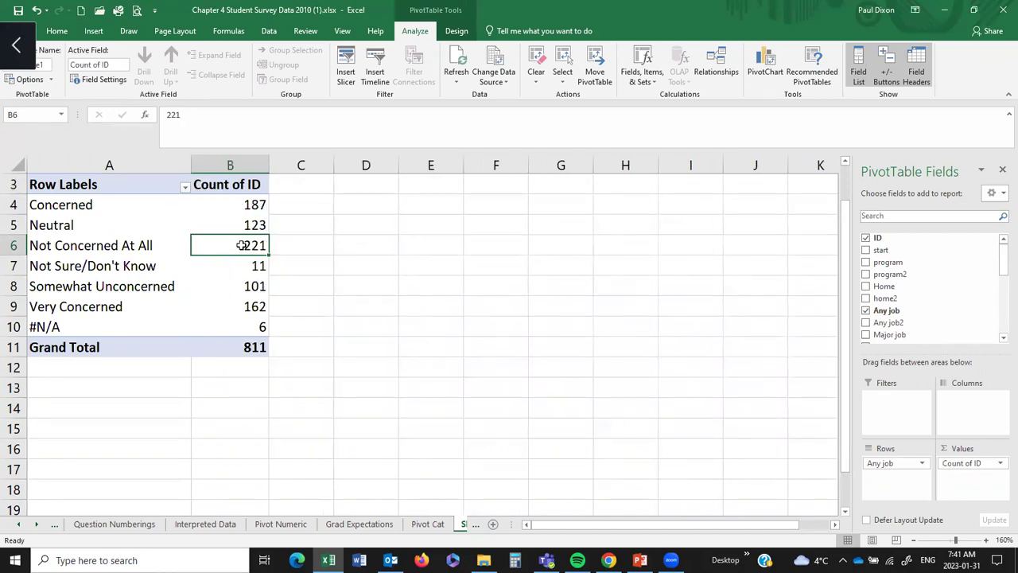
Filter the Any job row labels to exclude #N/A and Not Sure/Don't Know
left_click(184, 187)
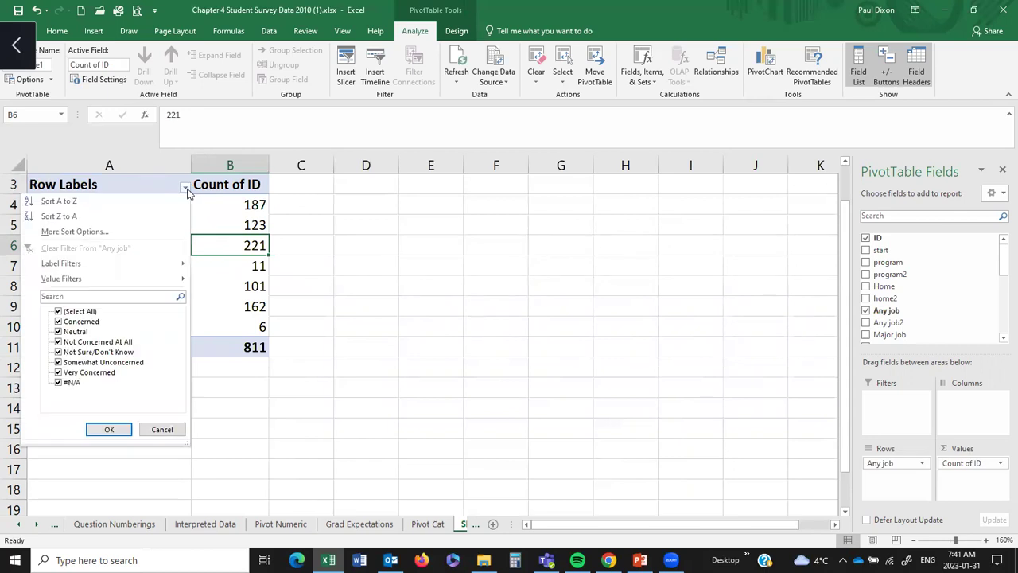
left_click(59, 383)
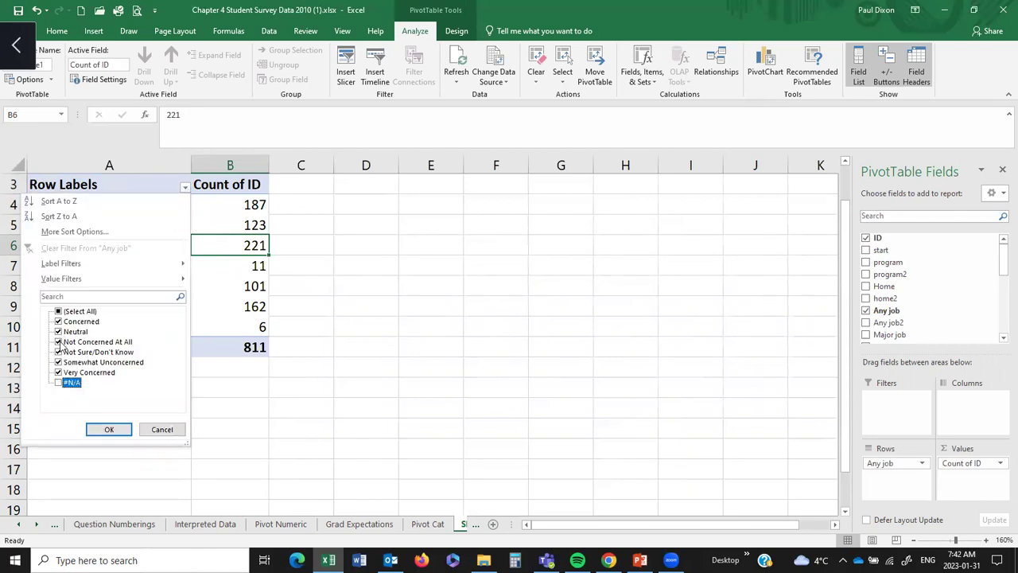
left_click(59, 353)
left_click(109, 430)
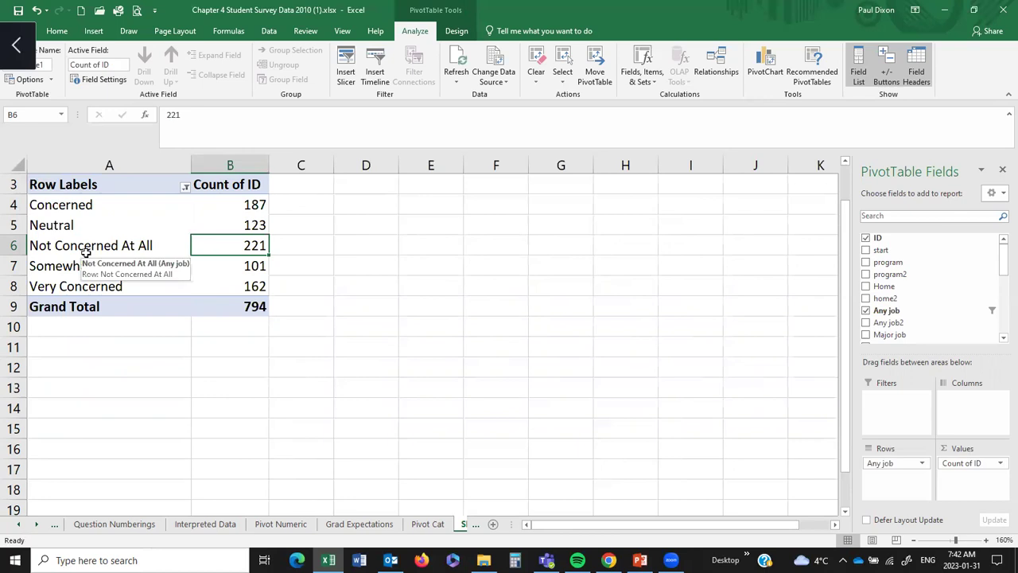
Move the Not Concerned At All row to the beginning and the Somewhat Unconcerned row up one position
left_click(88, 249)
right_click(89, 250)
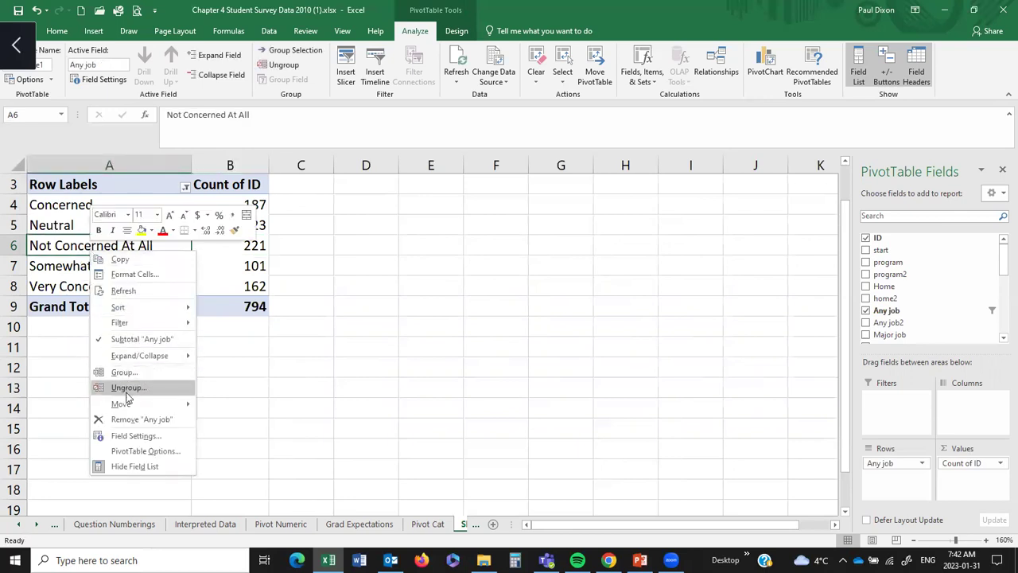
mouse_move(126, 411)
left_click(253, 404)
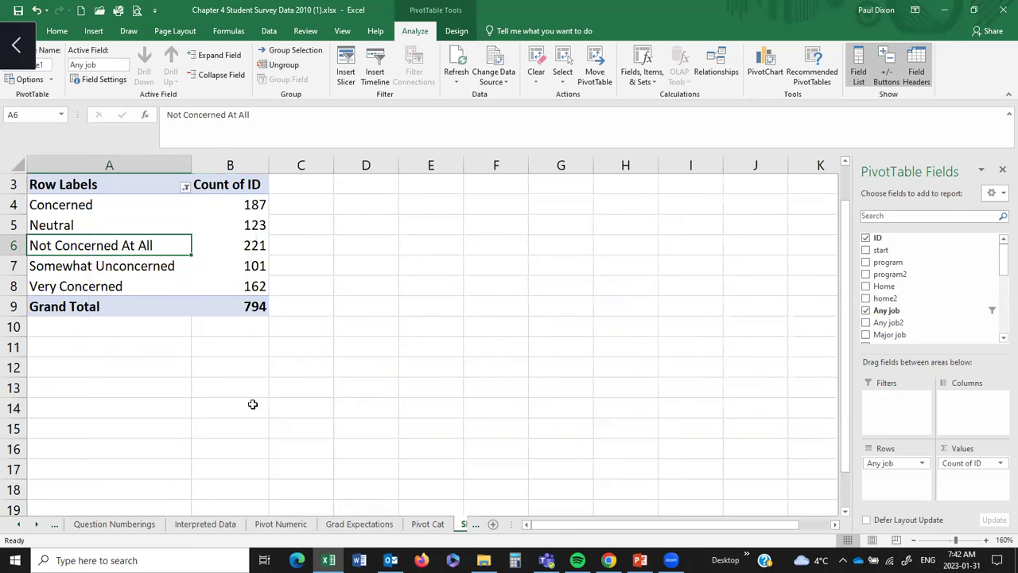
left_click(64, 270)
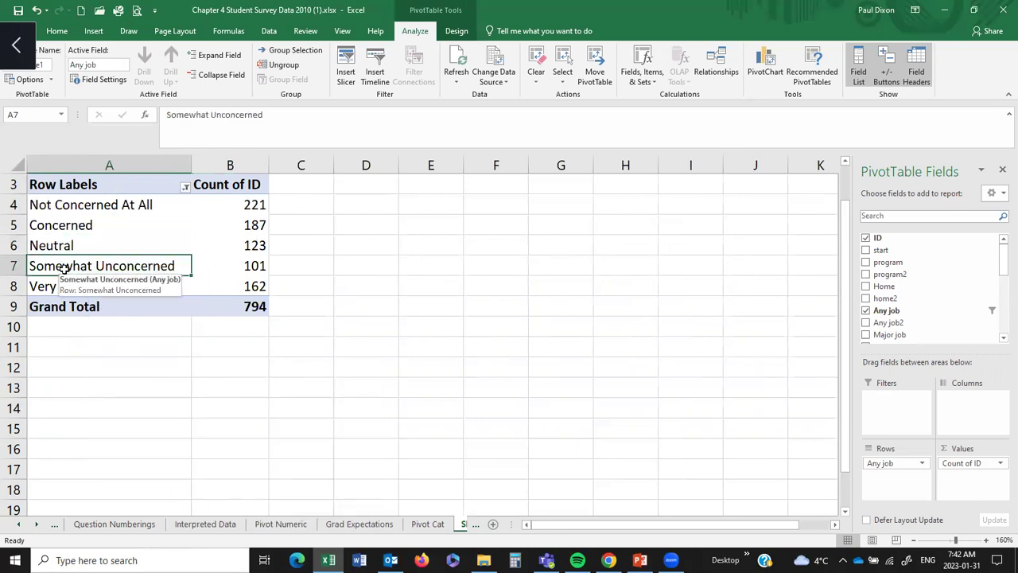
right_click(65, 271)
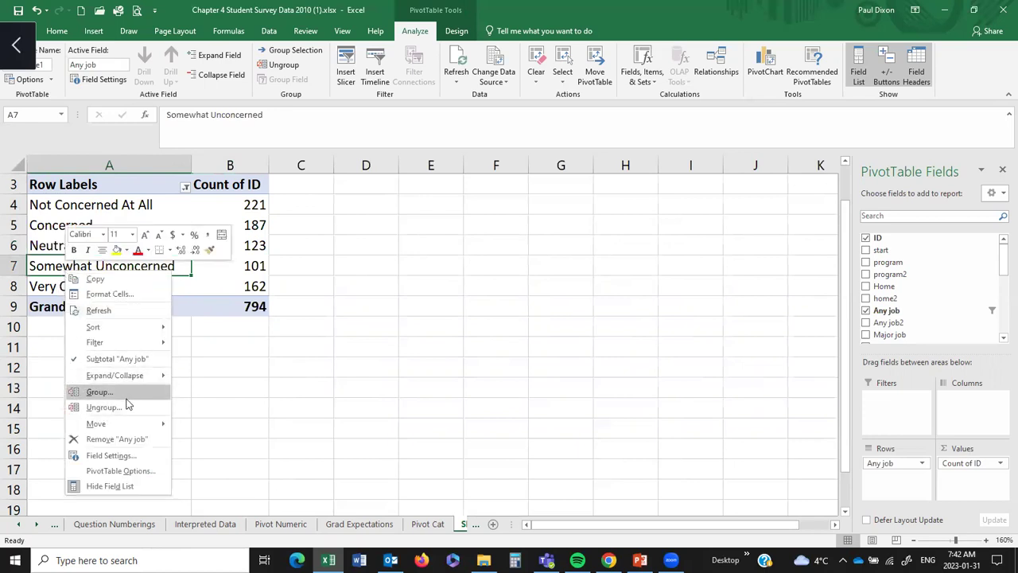
mouse_move(128, 425)
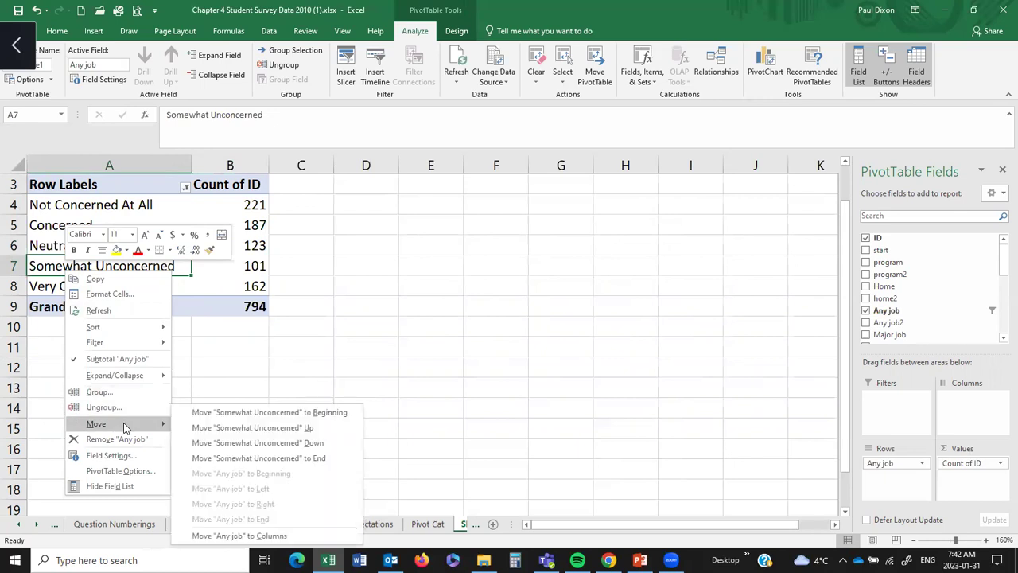
left_click(273, 429)
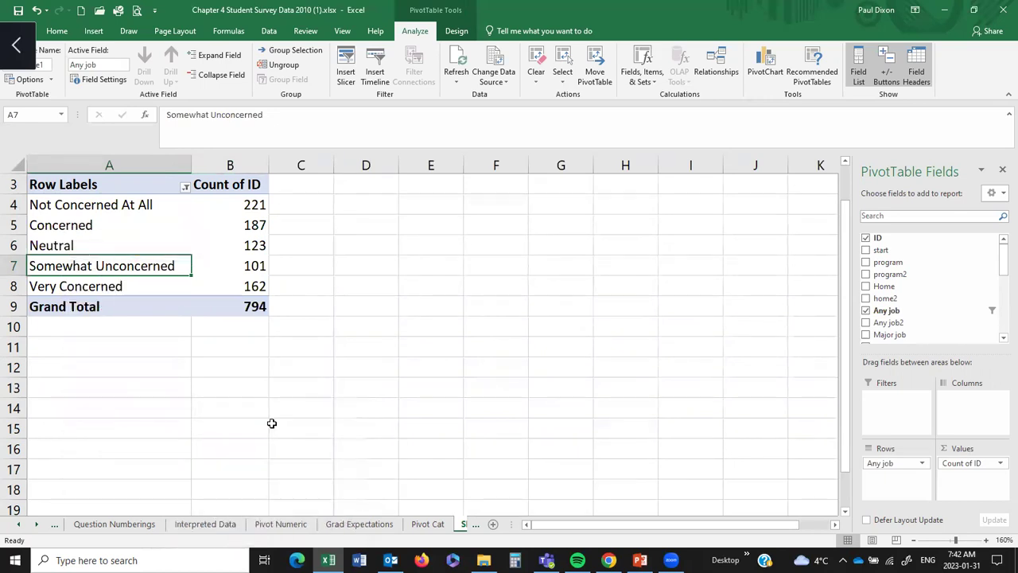
Move the Concerned row down one position and the Neutral row up one position
left_click(60, 226)
right_click(61, 227)
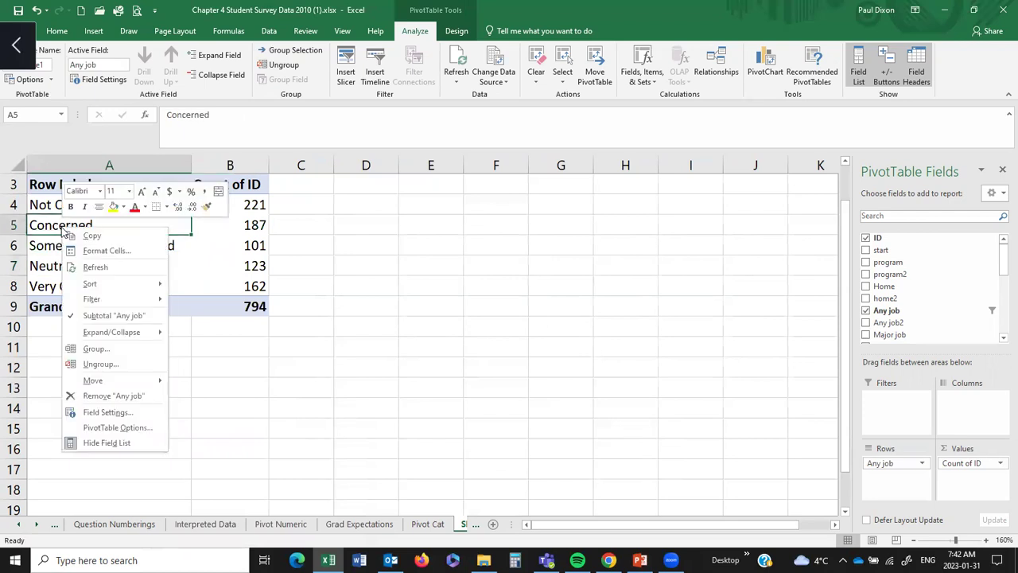
mouse_move(110, 380)
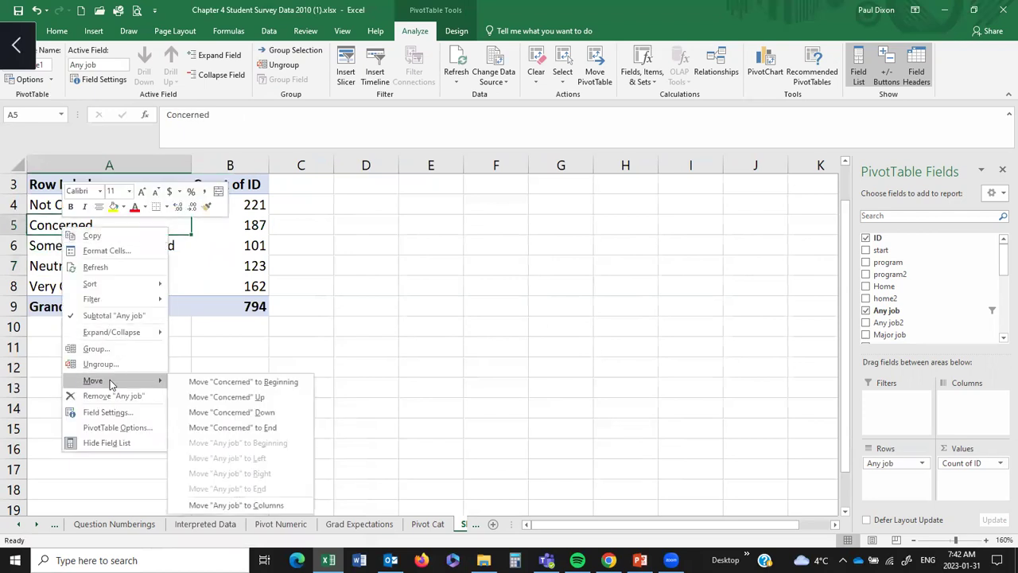
left_click(245, 413)
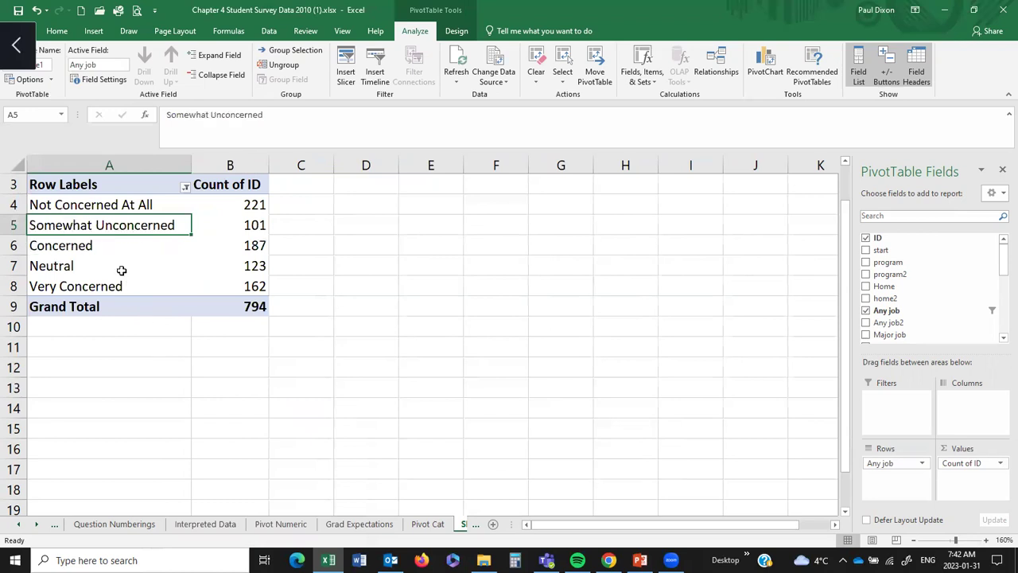
left_click(60, 268)
right_click(59, 272)
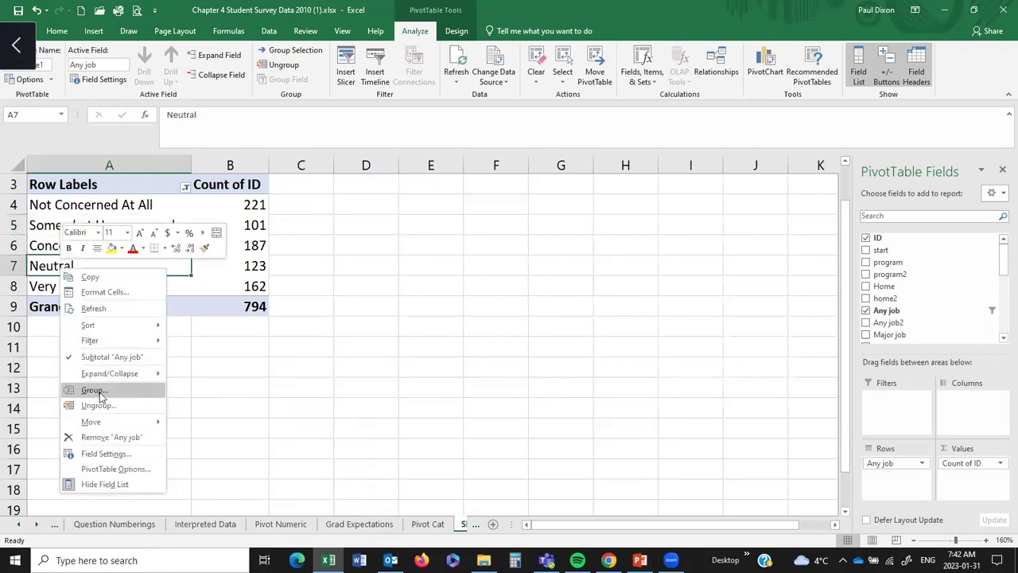
mouse_move(105, 424)
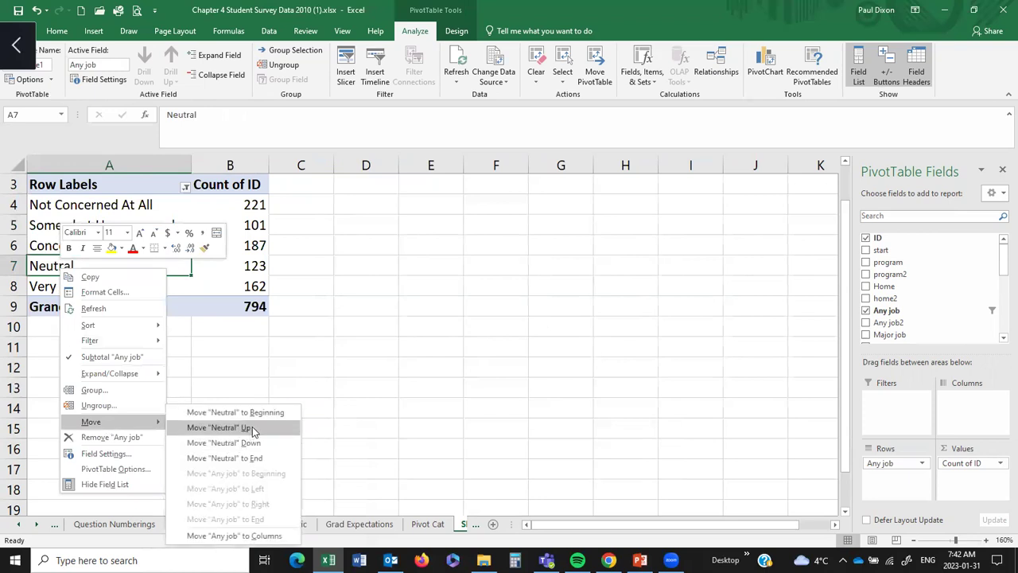
left_click(252, 427)
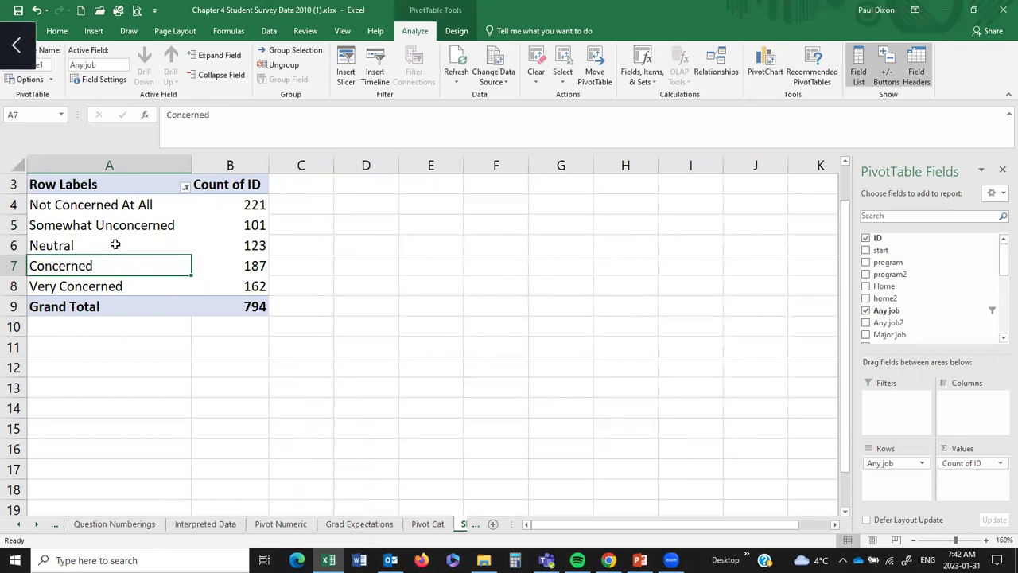
Show the Count of ID values as % of Column Total
left_click(249, 266)
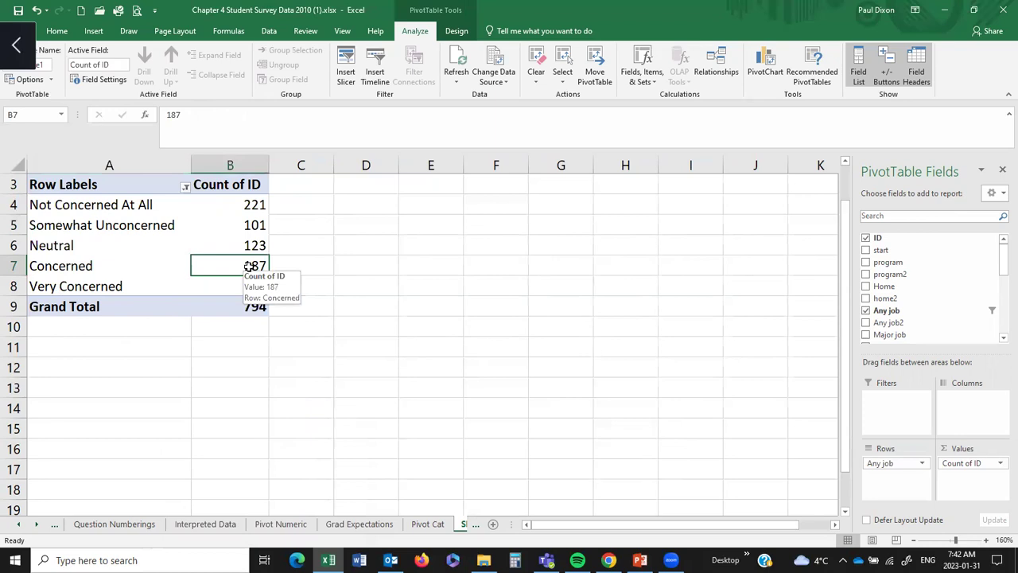
right_click(249, 266)
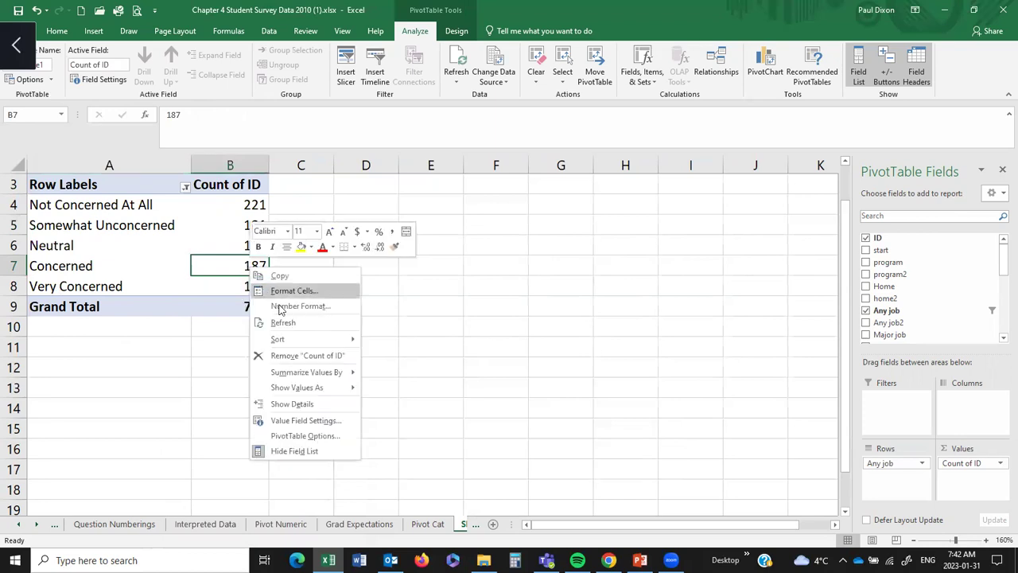
mouse_move(291, 396)
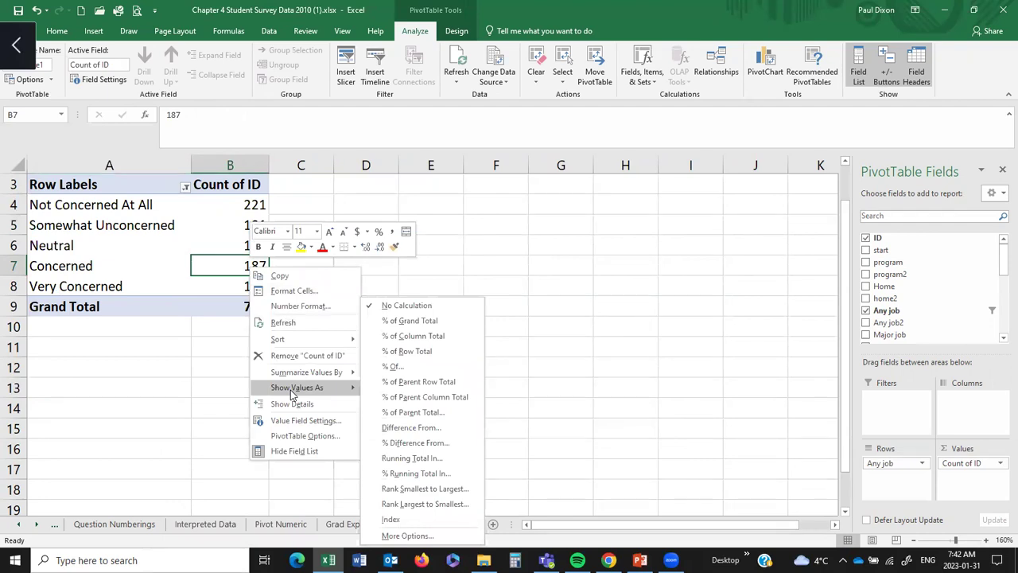
left_click(422, 338)
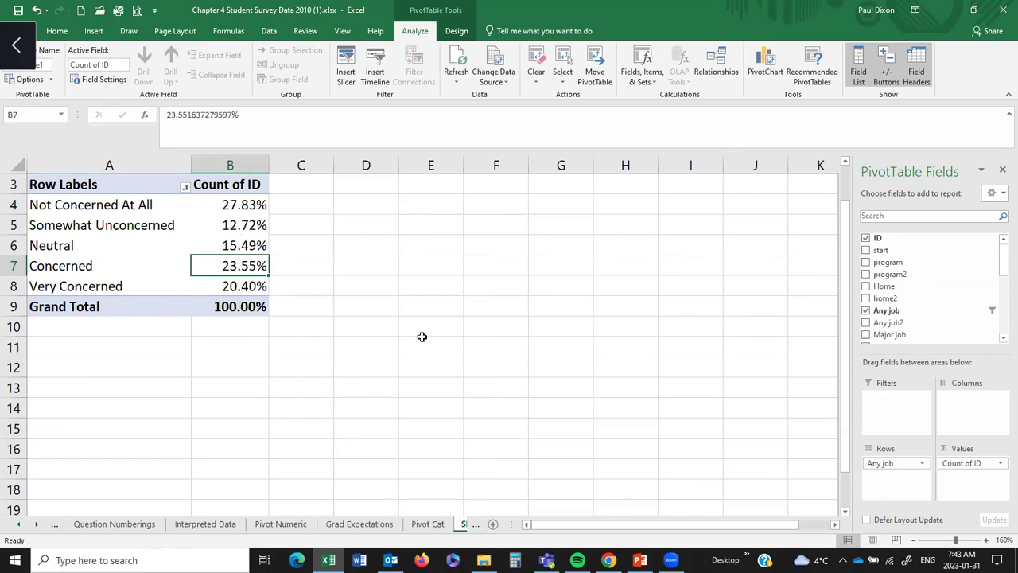
Format the Count of ID values as percentages with 0 decimal places
right_click(237, 267)
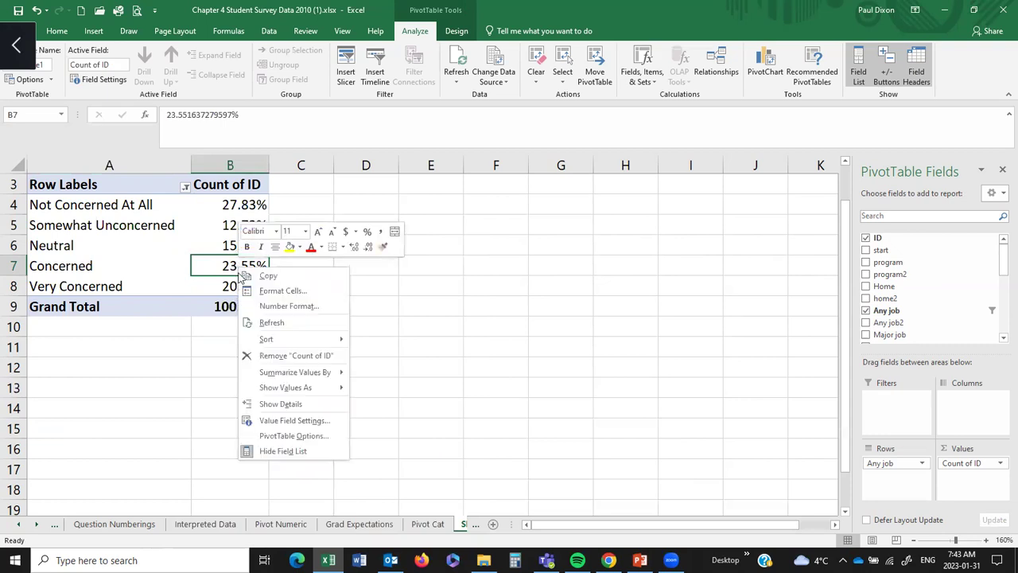
left_click(263, 305)
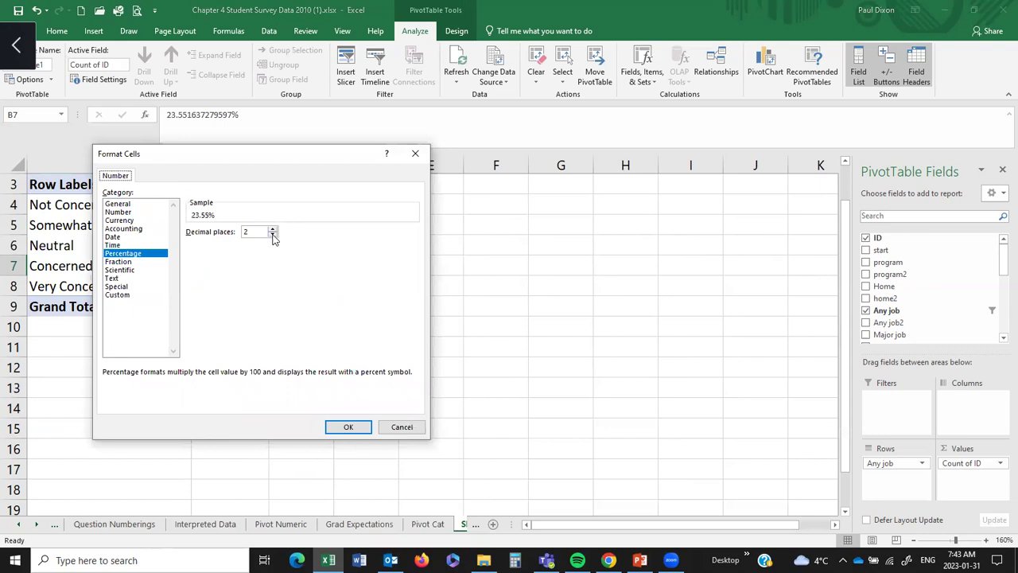
left_click(349, 427)
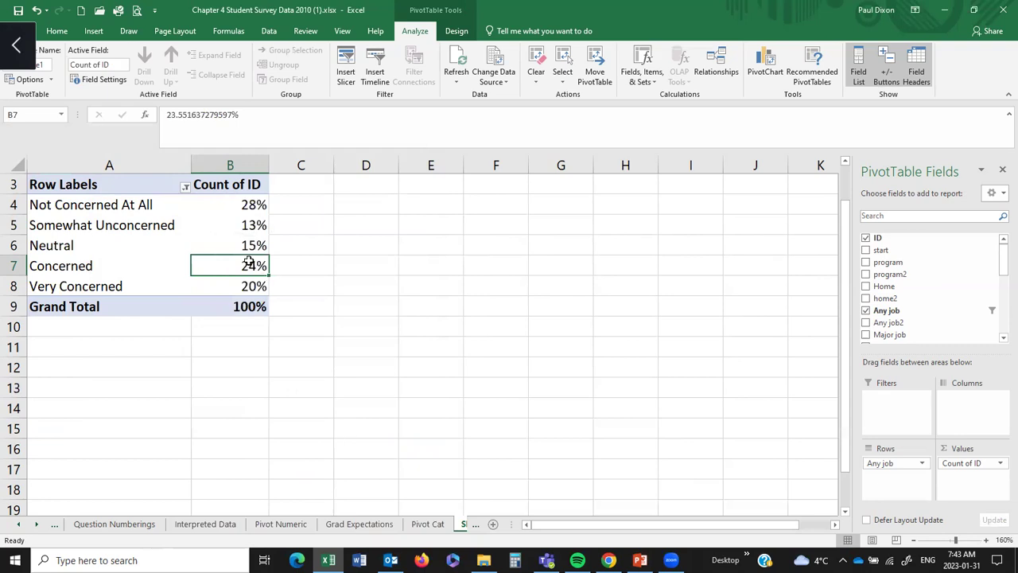
Insert a clustered column PivotChart and place it beside the PivotTable so the percentages stay uncovered
mouse_move(240, 264)
left_click(764, 59)
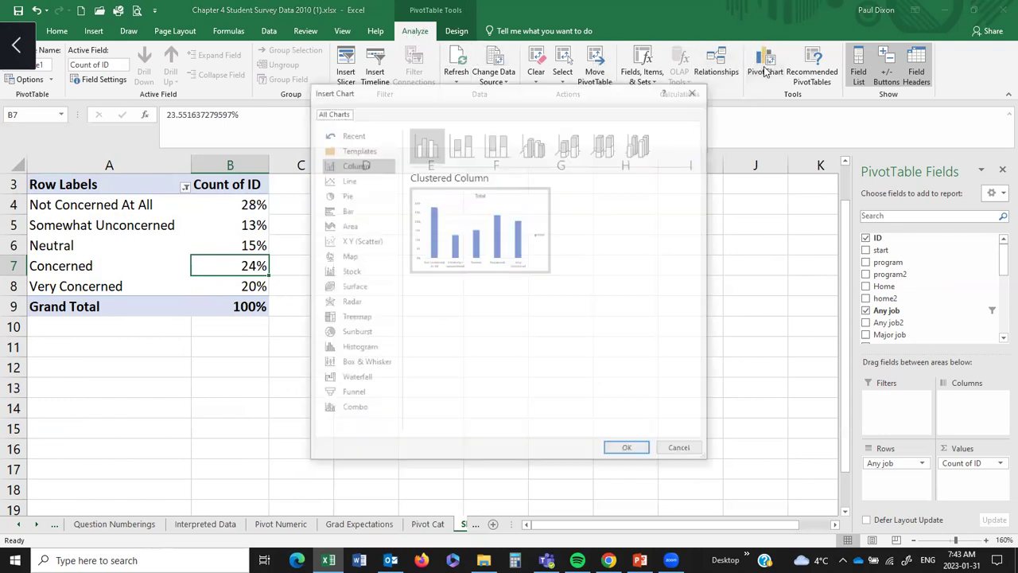
left_click(630, 451)
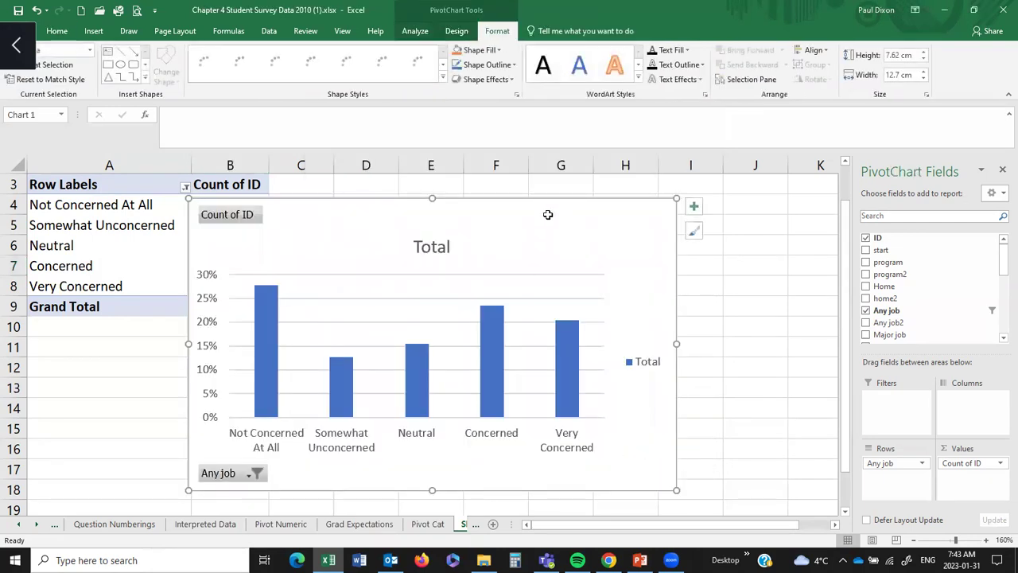
left_click_drag(675, 223, 724, 206)
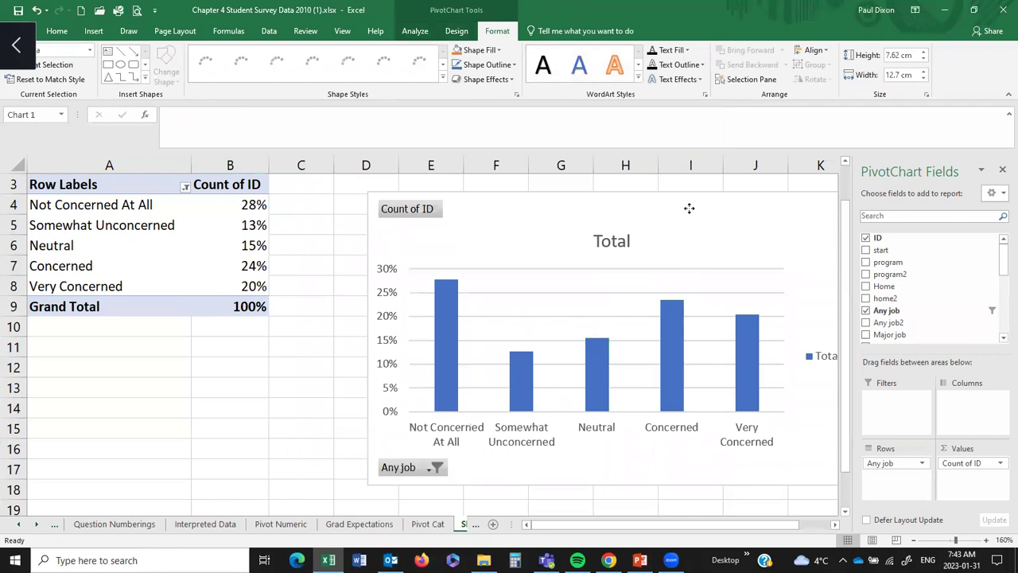
mouse_move(653, 195)
left_mouse_down()
mouse_move(553, 192)
mouse_move(646, 193)
left_mouse_up()
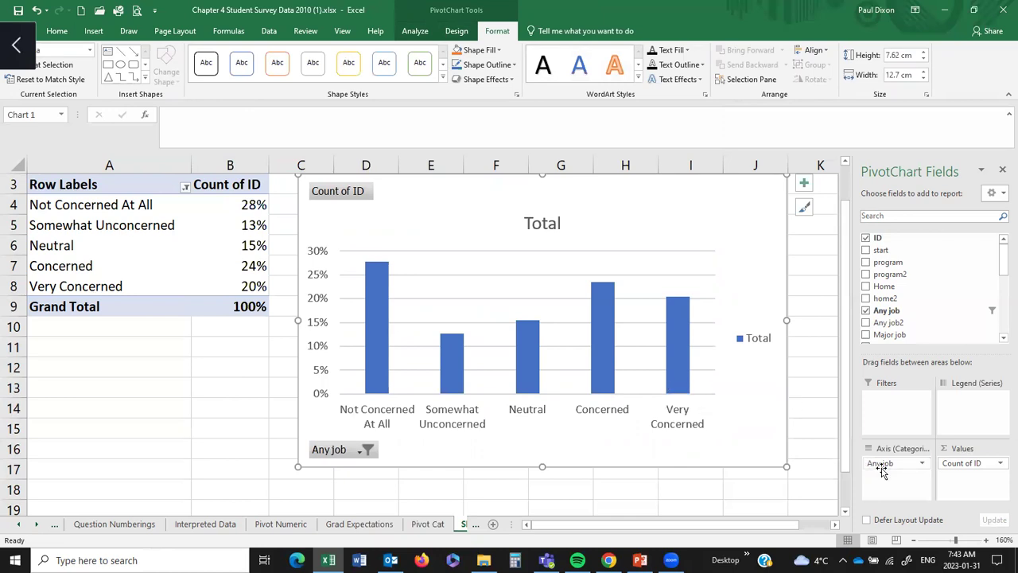
Replace the Any job field with the Salary field as the chart's axis categories
left_click_drag(882, 469, 923, 298)
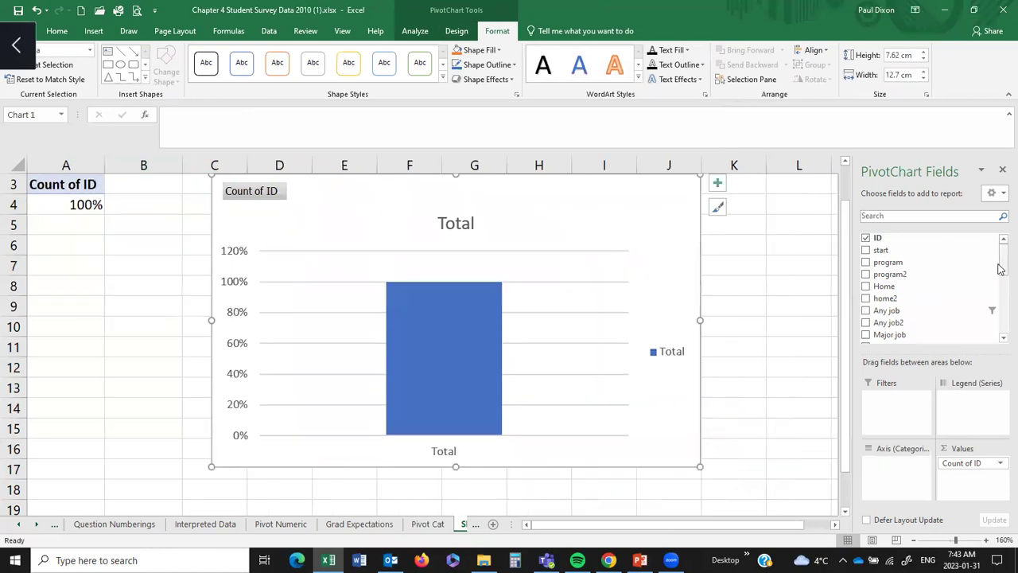
scroll(1001, 288, "down", 2)
scroll(1001, 288, "down", 1)
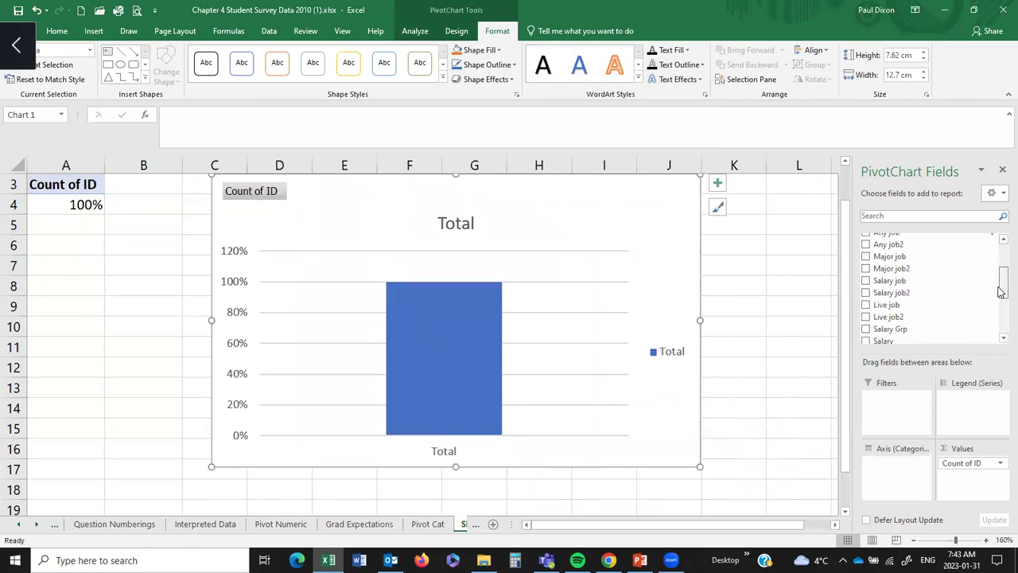
scroll(1001, 292, "down", 3)
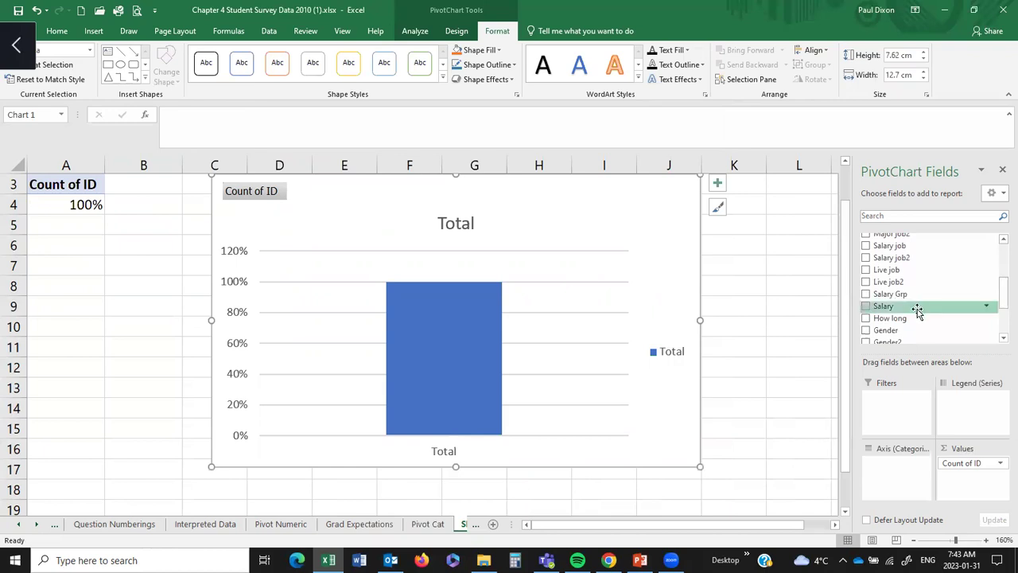
left_click_drag(918, 311, 898, 474)
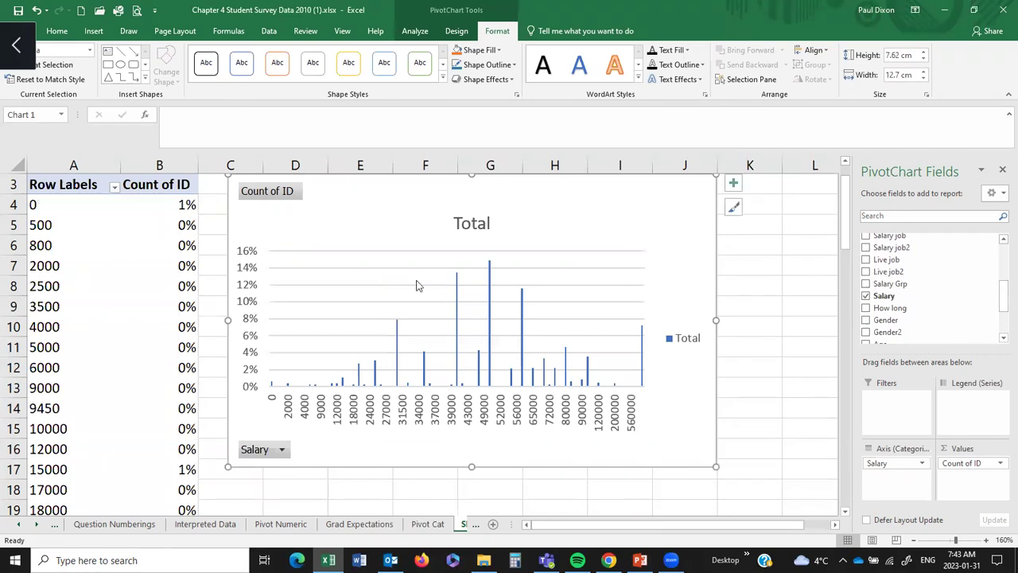
Show the Count of ID values with No Calculation and undo that change
left_click(185, 226)
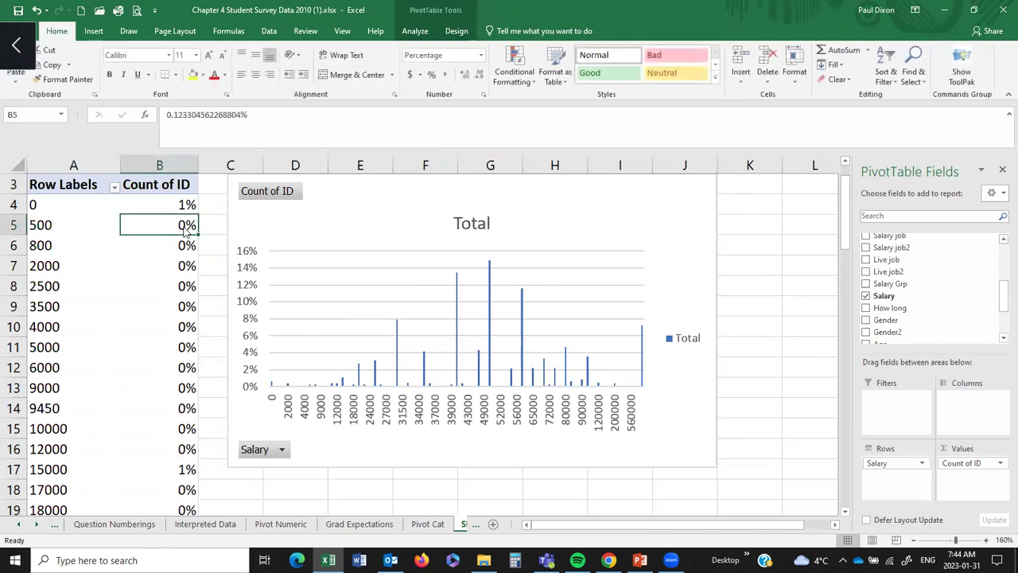
right_click(184, 226)
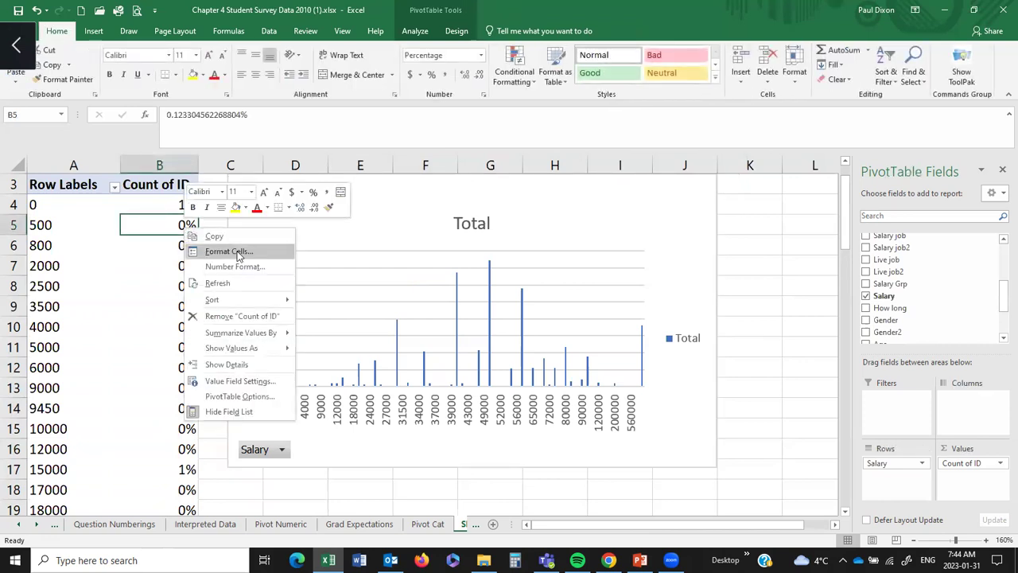
mouse_move(237, 336)
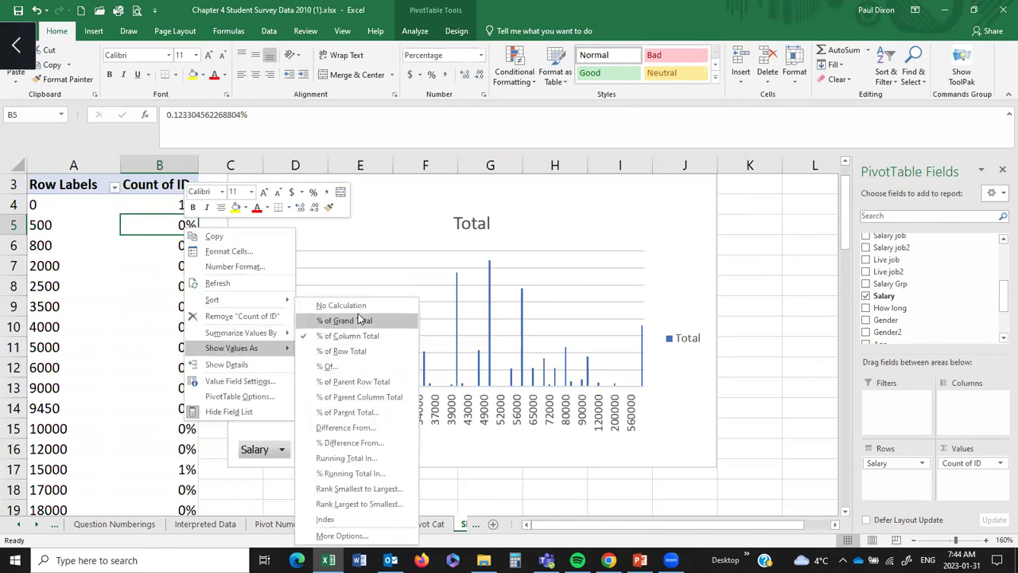
left_click(342, 306)
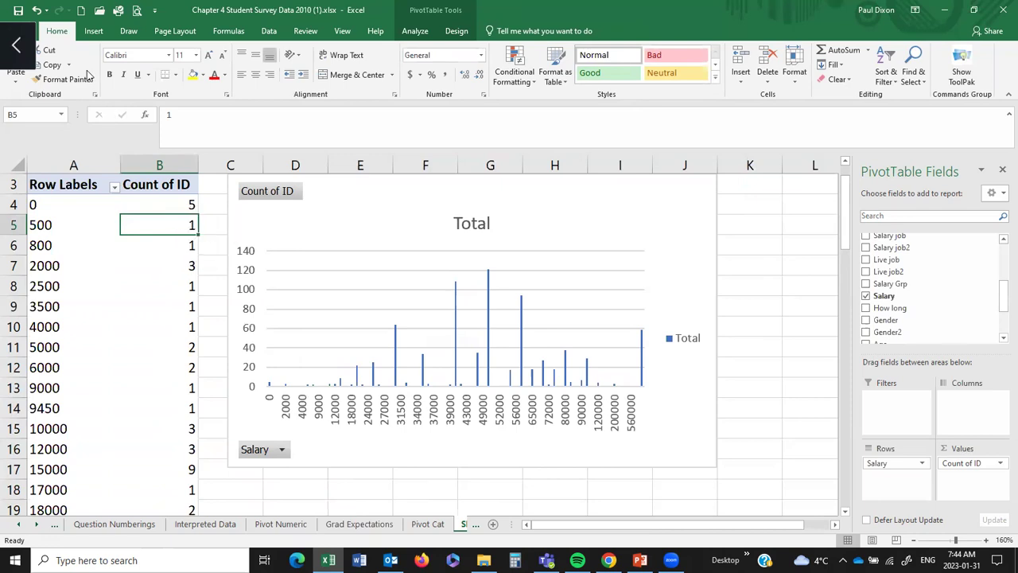
left_click(37, 11)
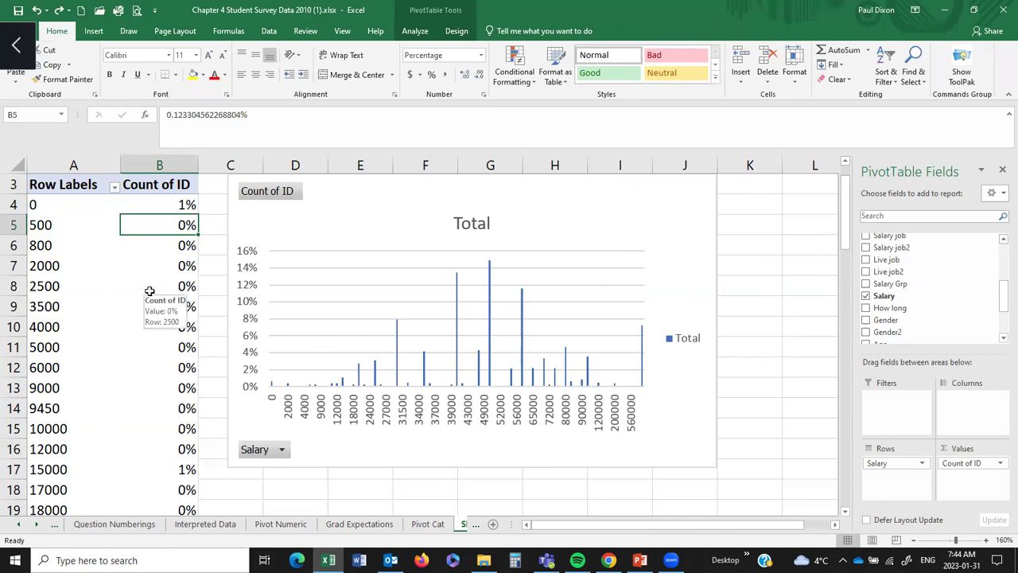
Group the Salary row labels starting at 20000, ending at 120000, by 10000
left_click(44, 267)
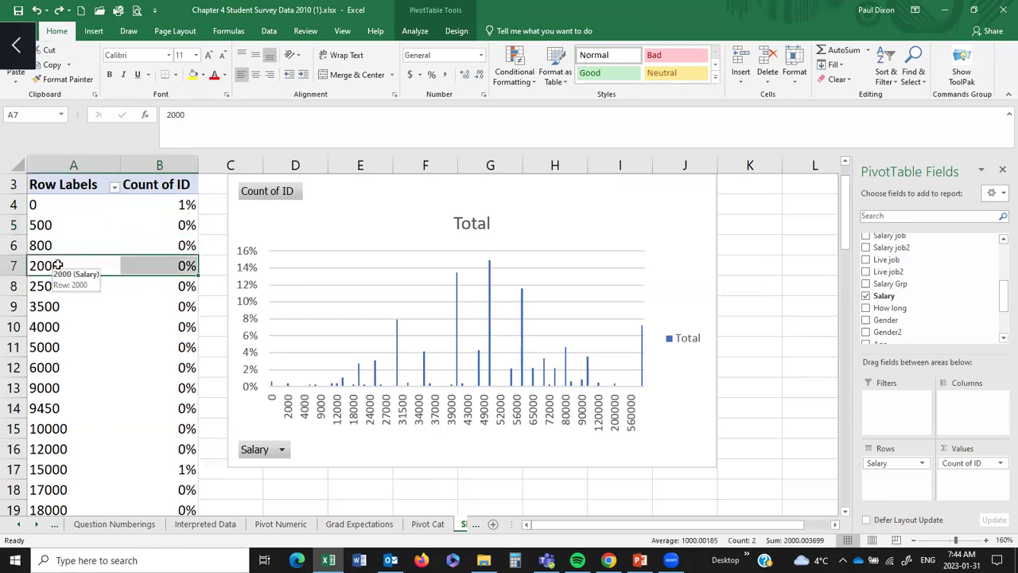
right_click(59, 268)
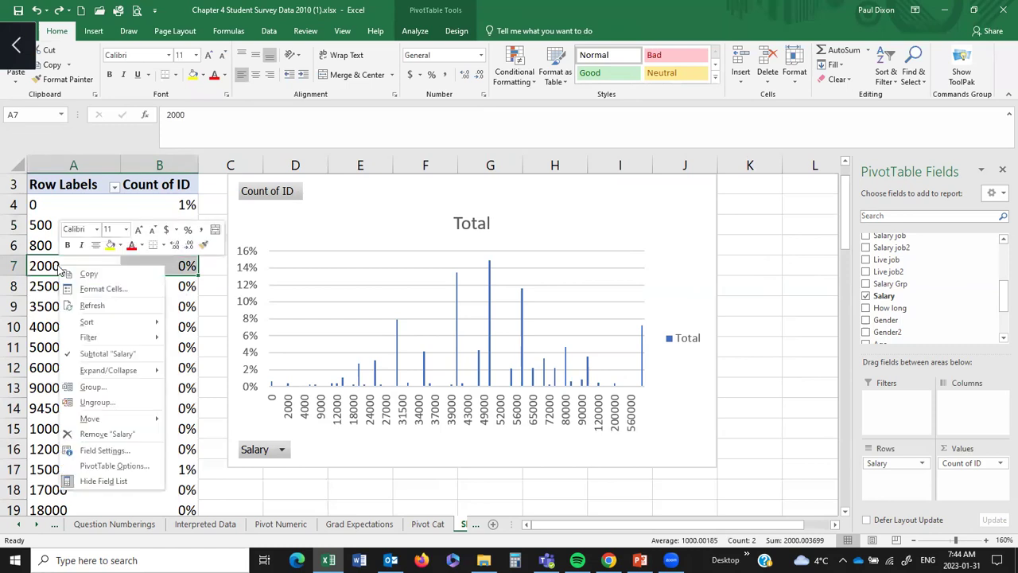
left_click(89, 387)
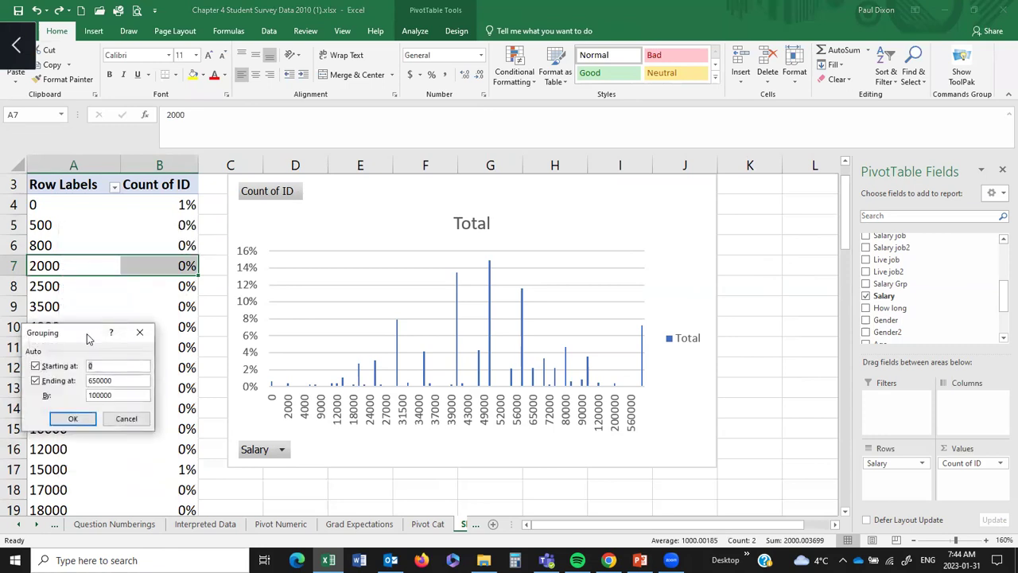
left_click_drag(88, 339, 119, 238)
double_click(151, 271)
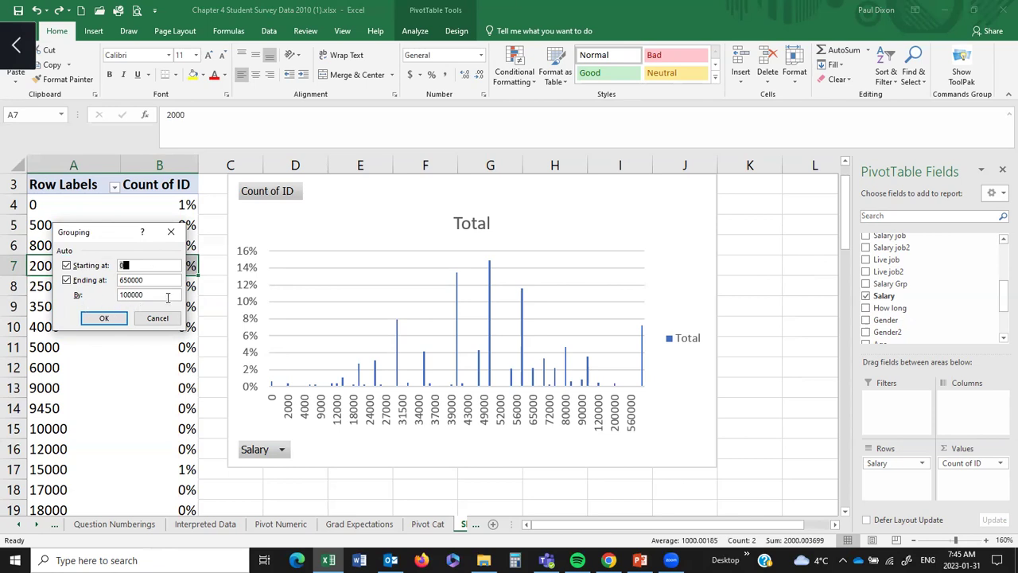
key("BackSpace")
type("20000")
key("Tab")
type("120000")
double_click(138, 296)
type("10000")
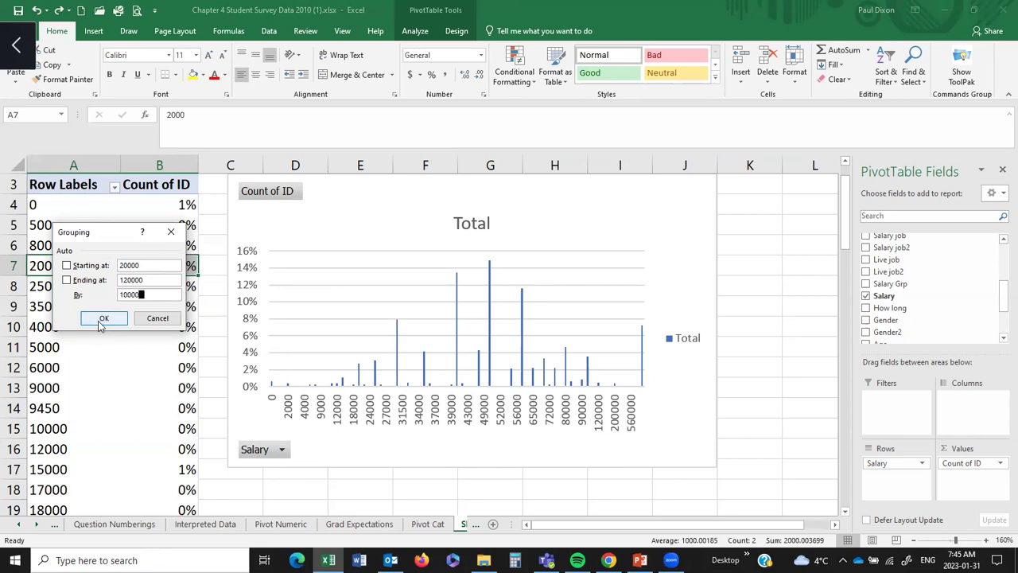
left_click(102, 319)
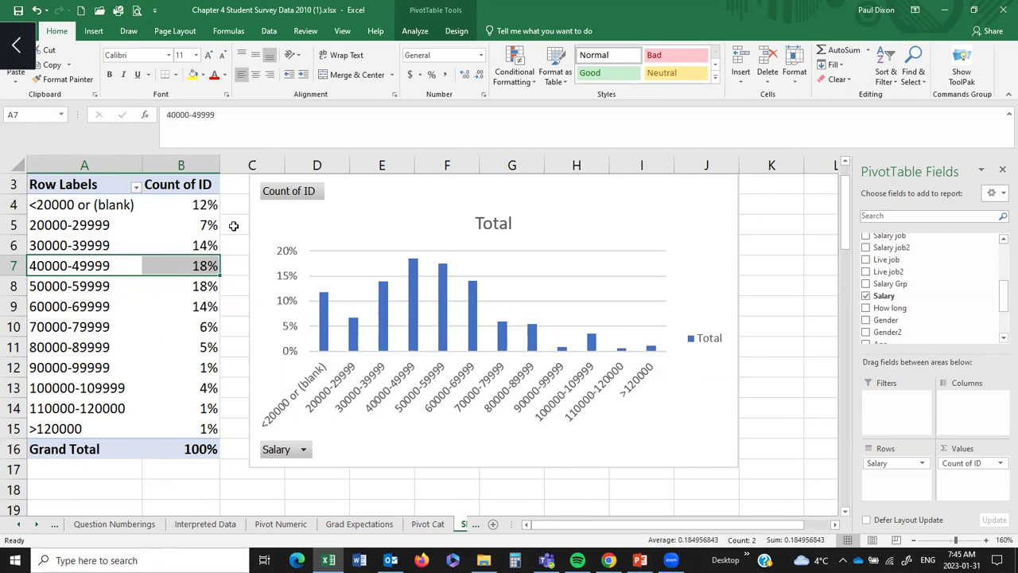
Filter the Salary row labels to exclude <20000 or (blank) and >120000
left_click(137, 189)
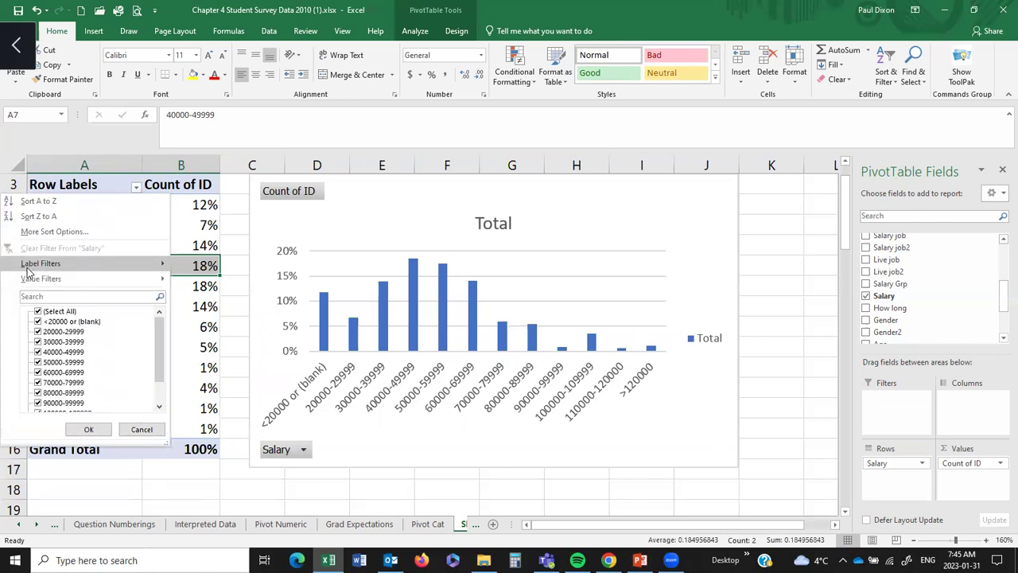
left_click(37, 322)
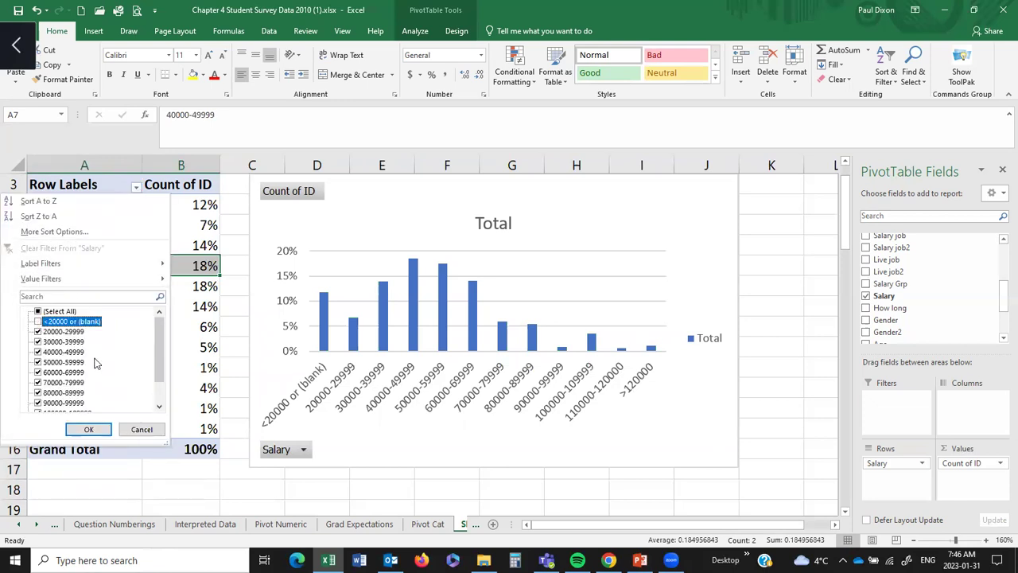
left_click_drag(158, 363, 162, 394)
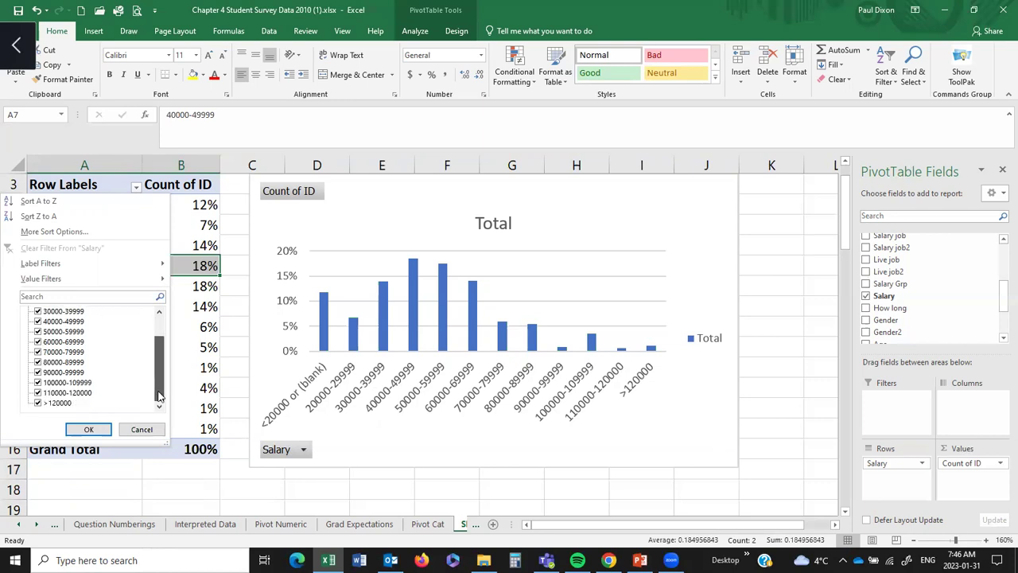
left_click(38, 403)
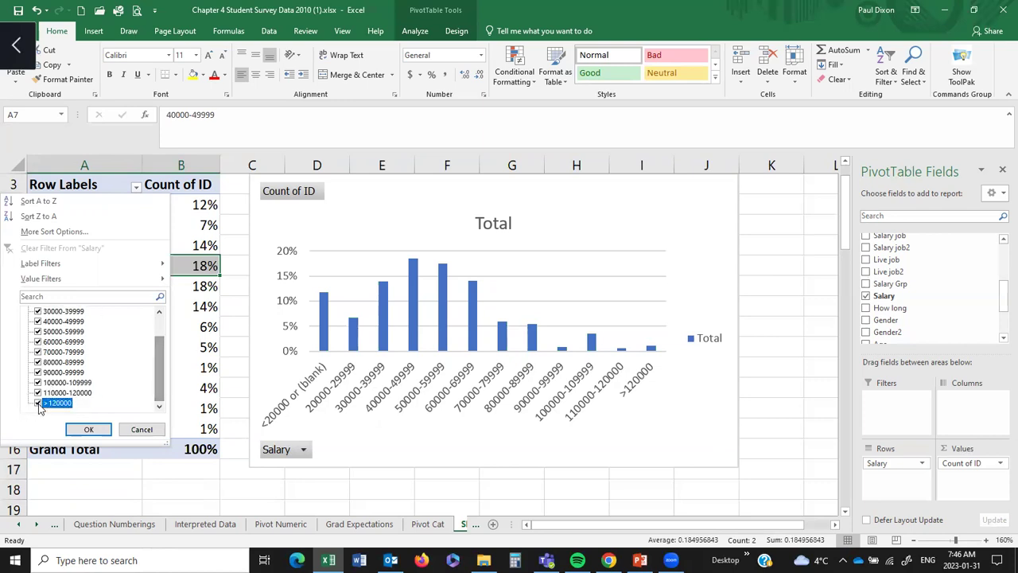
left_click(91, 431)
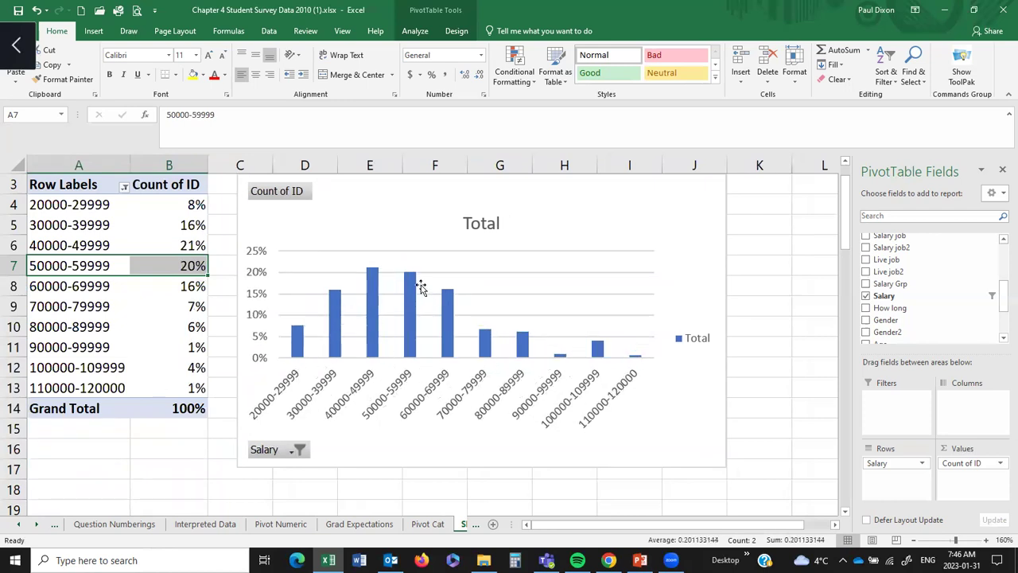
Change the chart title to "Distribution of salary expectations"
left_click(483, 229)
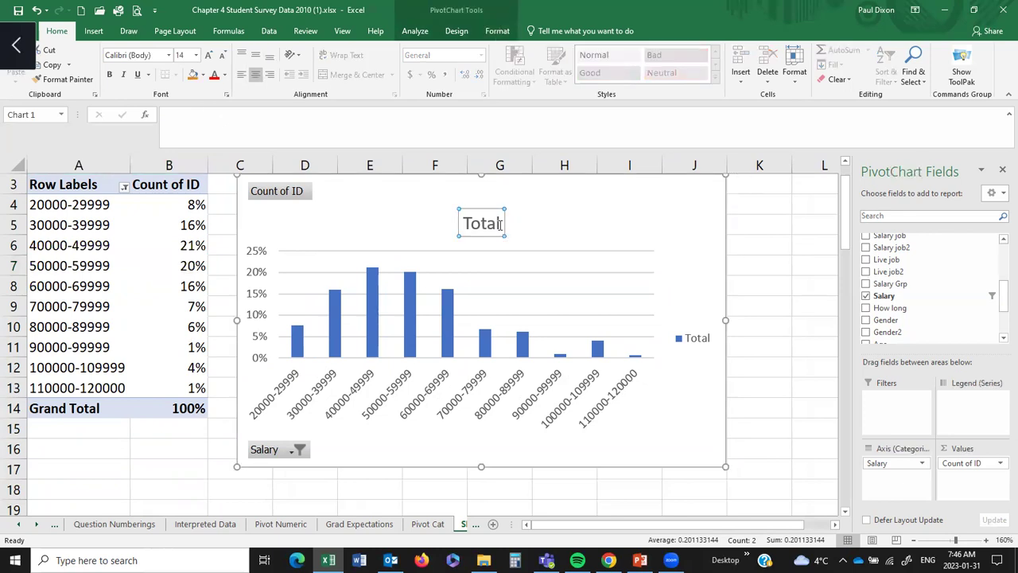
double_click(459, 226)
type("Distr")
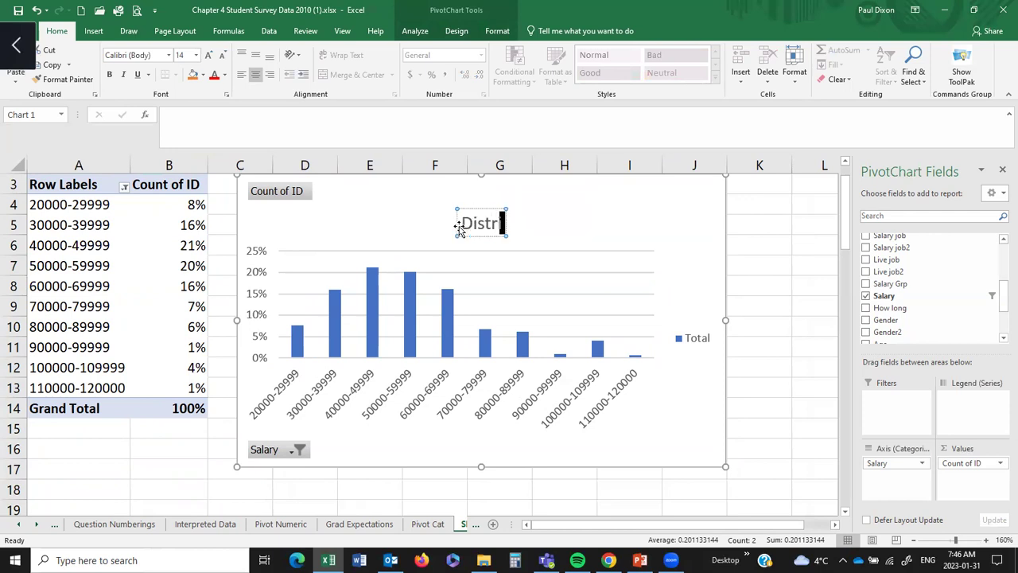
type("ibution")
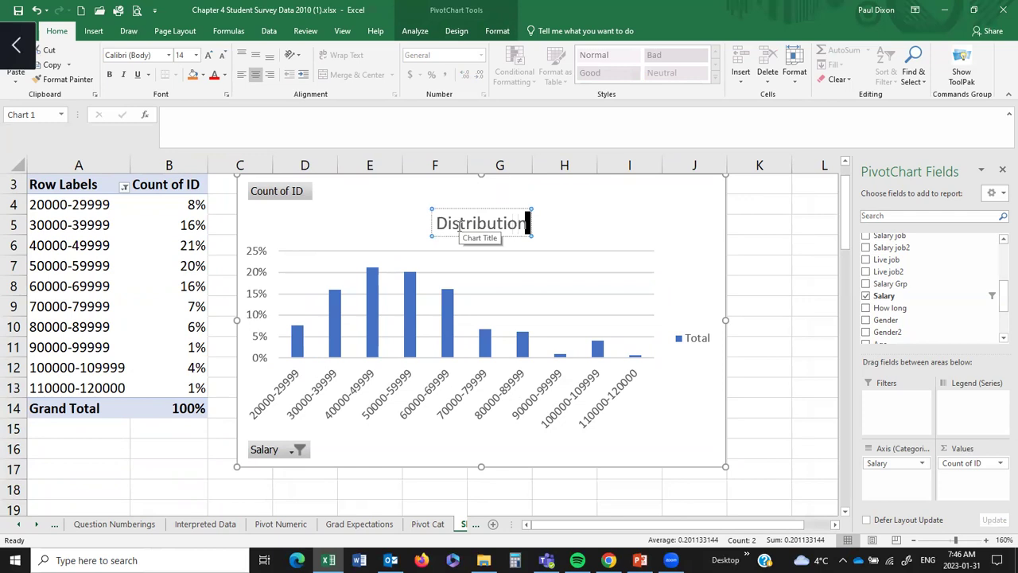
type(" of sala")
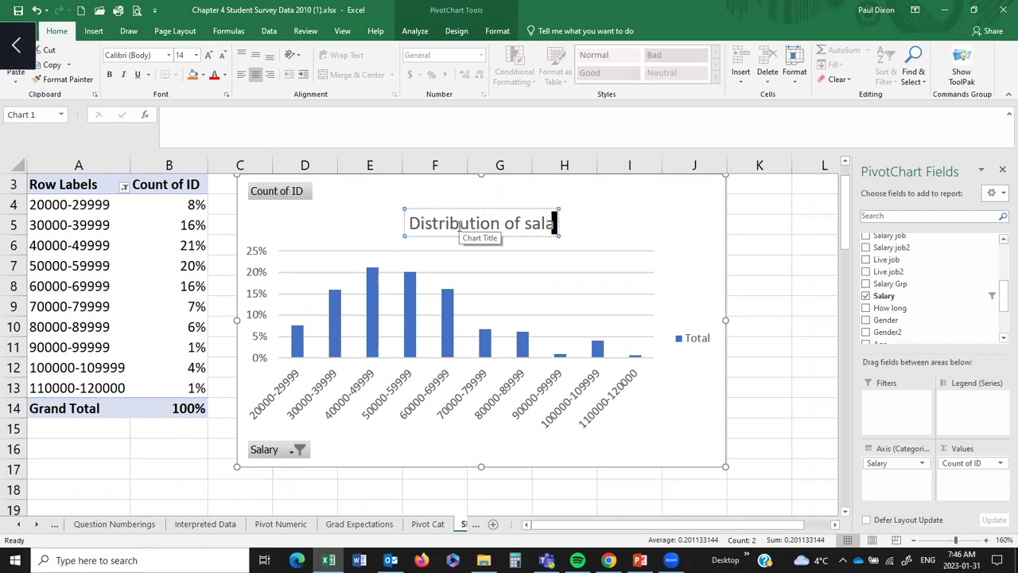
type("ry expe")
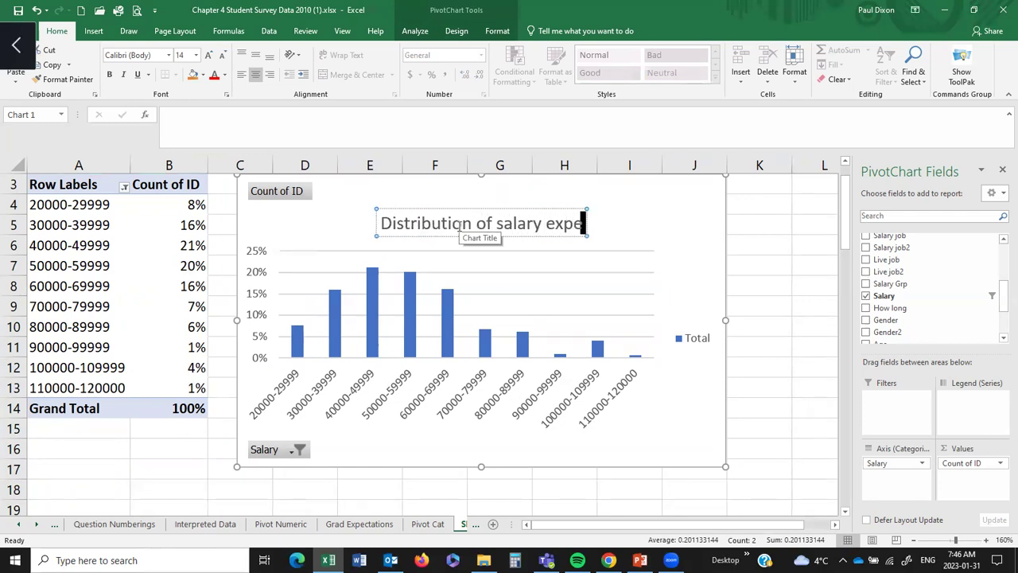
type("ctation")
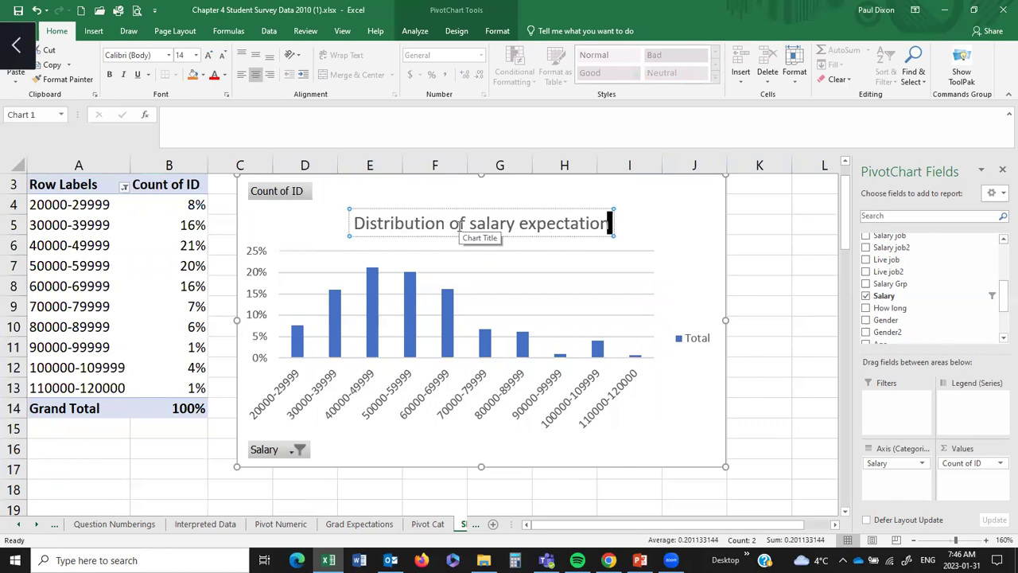
type("s")
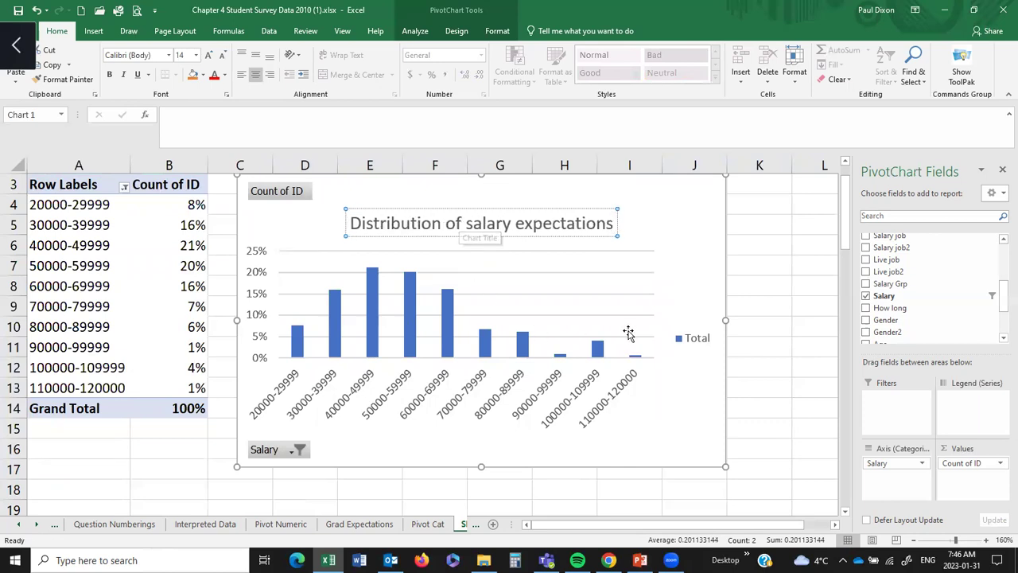
left_click(699, 344)
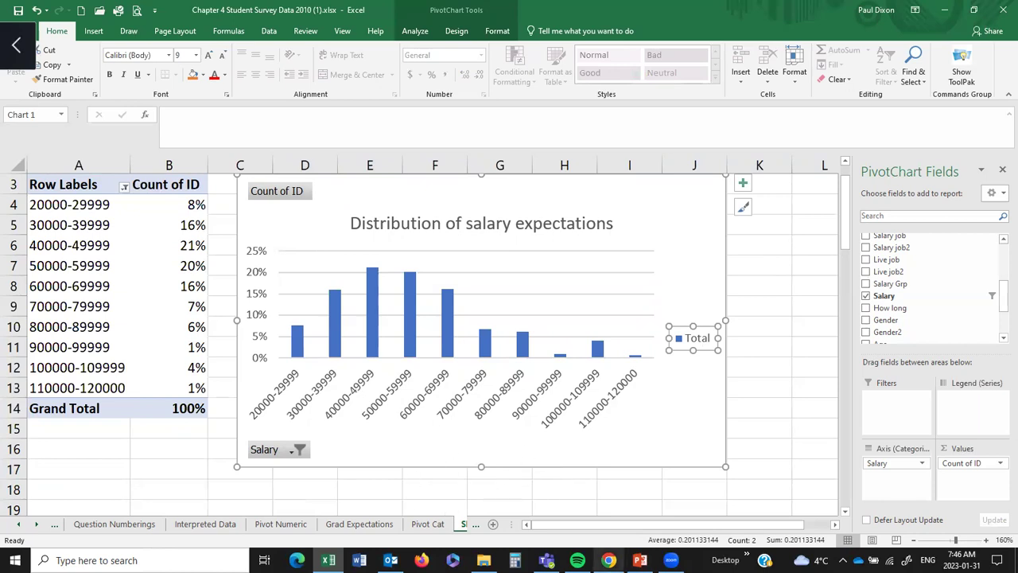
Switch to the Google Chrome window
mouse_move(608, 560)
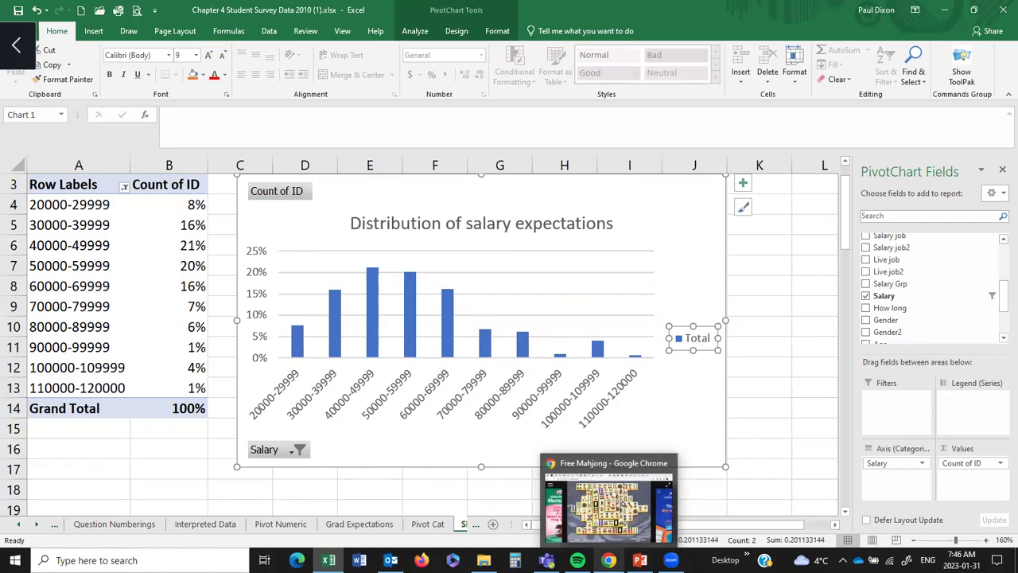
left_click(609, 560)
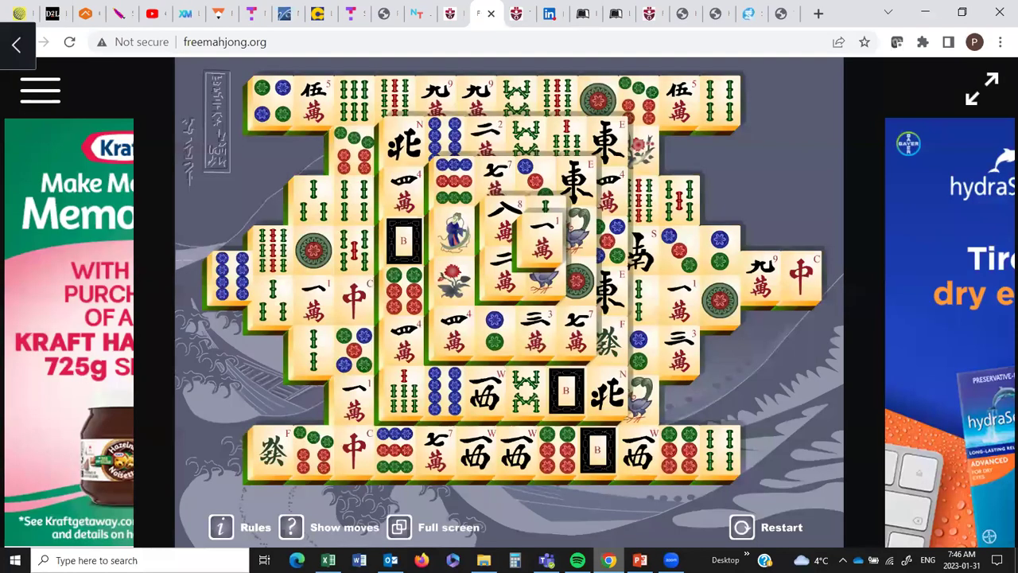